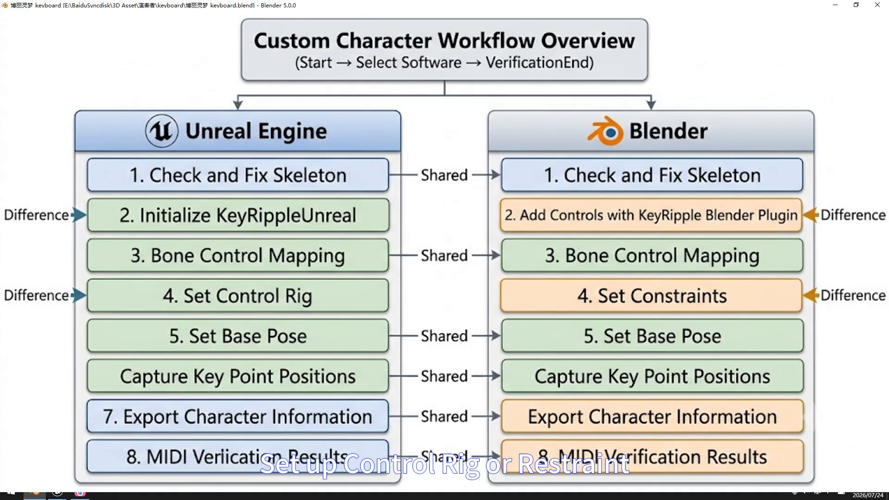
In Blender, examine the left-hand controllers: H_L, finger controls 0_L to 4_L, the pole targets and arm pole HP_L.
{"action": "left_click", "coordinate": [57, 495]}
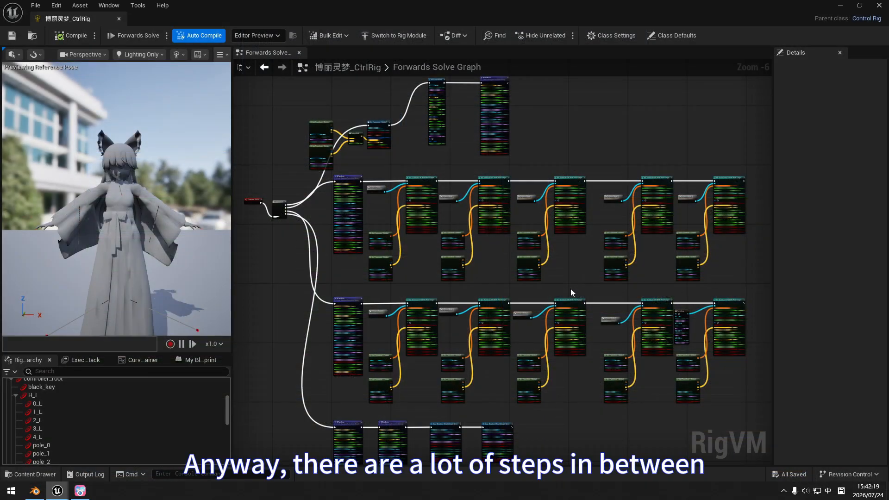
{"action": "left_click", "coordinate": [34, 491]}
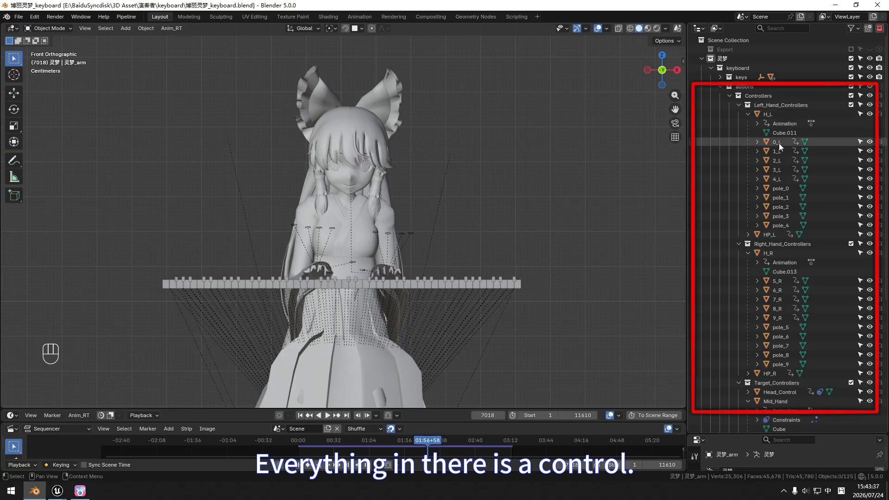
{"action": "left_click", "coordinate": [777, 114]}
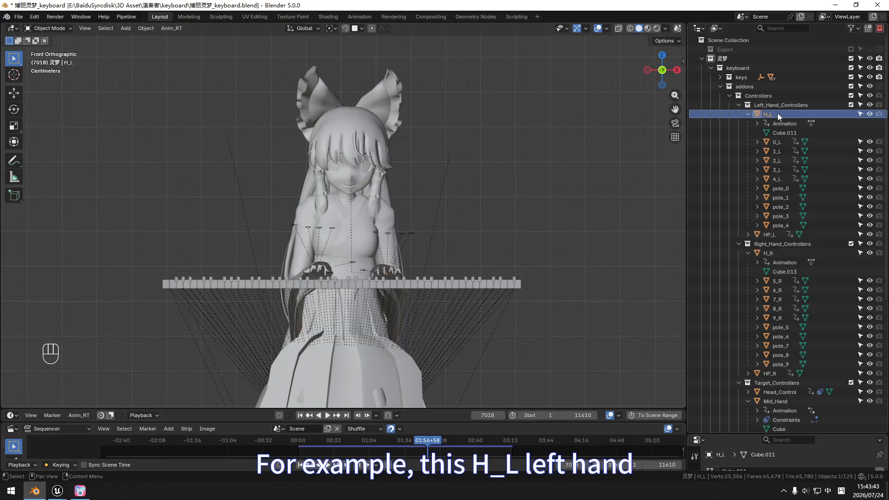
{"action": "left_click", "coordinate": [780, 142]}
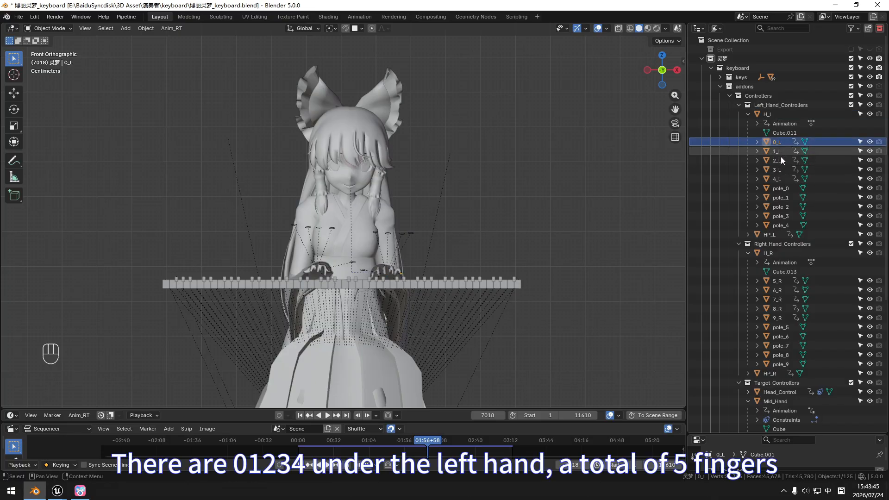
{"action": "left_click", "coordinate": [779, 152]}
{"action": "left_click", "coordinate": [780, 161]}
{"action": "left_click", "coordinate": [780, 170]}
{"action": "left_click", "coordinate": [780, 179]}
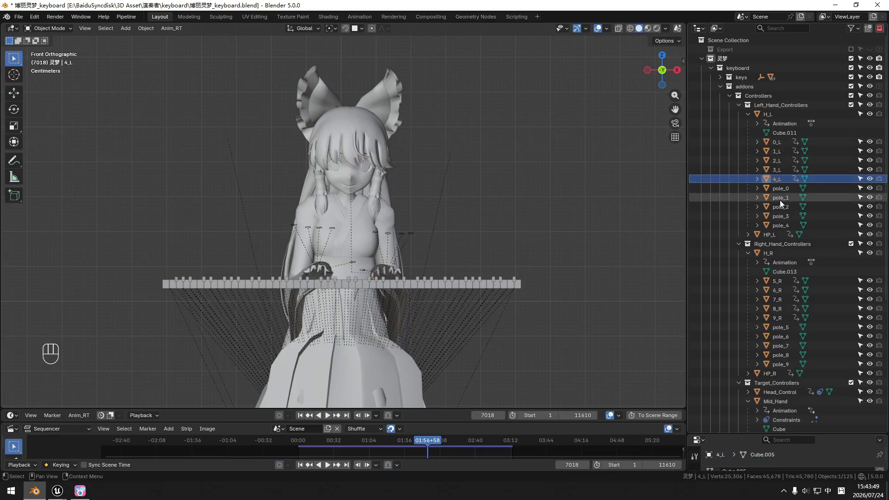
{"action": "left_click", "coordinate": [780, 197]}
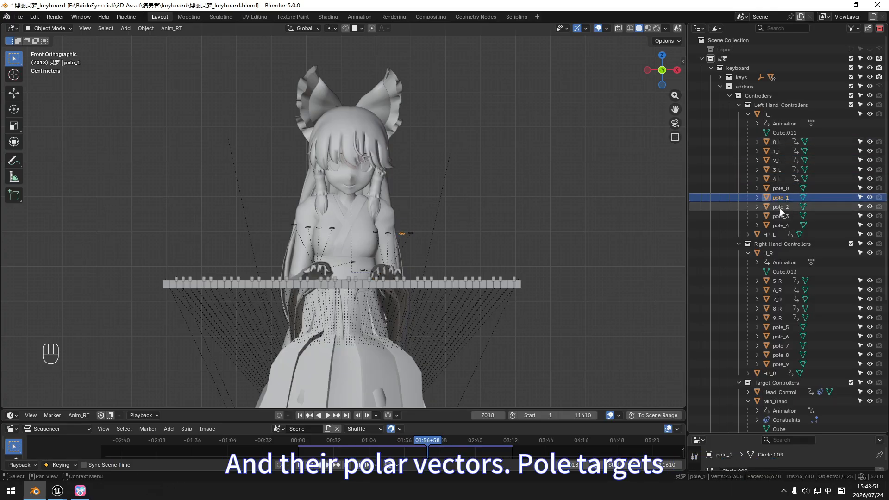
{"action": "left_click", "coordinate": [777, 235]}
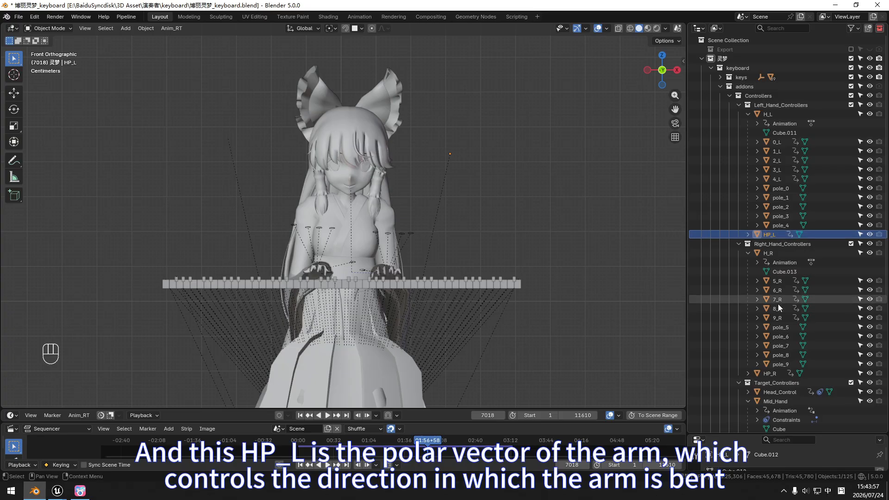
Inspect the right-hand finger controllers 5_R and 6_R in the Right_Hand_Controllers collection.
{"action": "scroll", "coordinate": [776, 296], "scroll_direction": "down", "scroll_amount": 3}
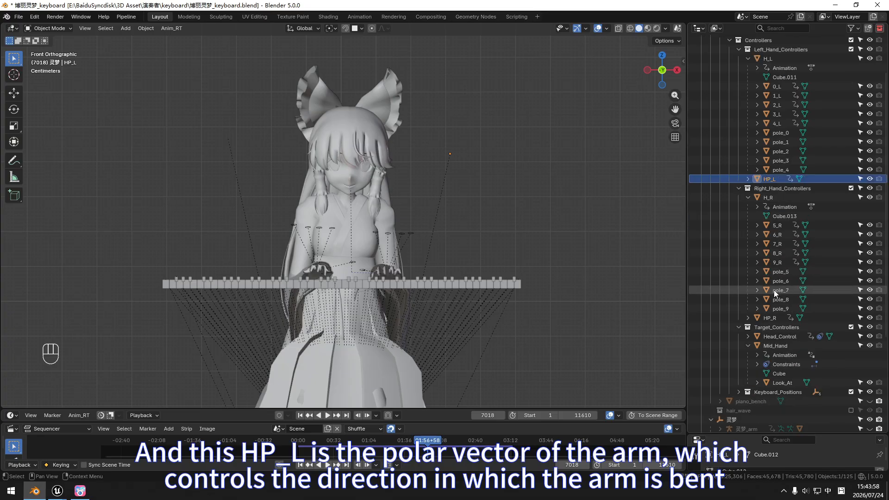
{"action": "left_click", "coordinate": [778, 226]}
{"action": "left_click", "coordinate": [777, 234]}
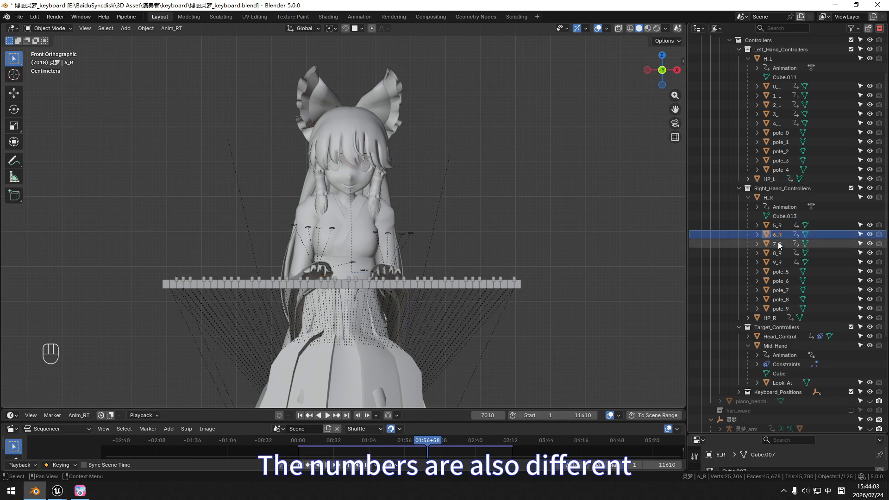
Inspect Head_Control and Mid_Hand in the Target_Controllers collection, briefly expanding Head_Control to view its contents.
{"action": "scroll", "coordinate": [786, 274], "scroll_direction": "down", "scroll_amount": 3}
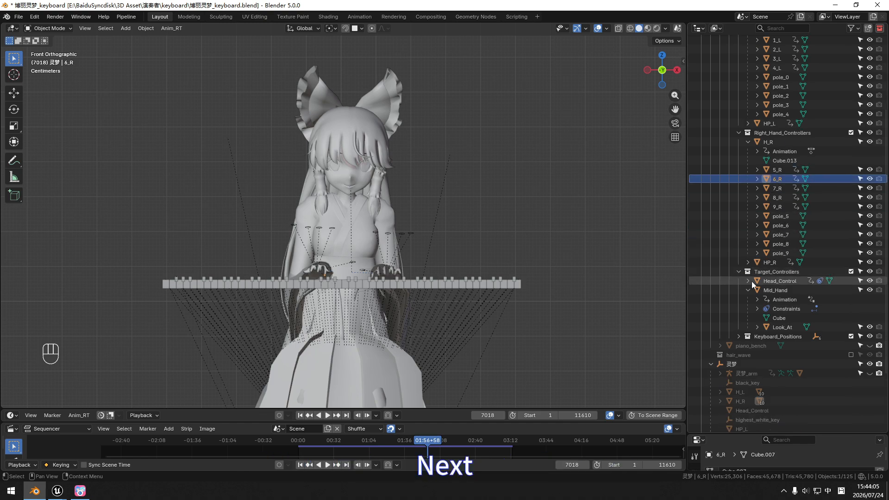
{"action": "left_click", "coordinate": [787, 281]}
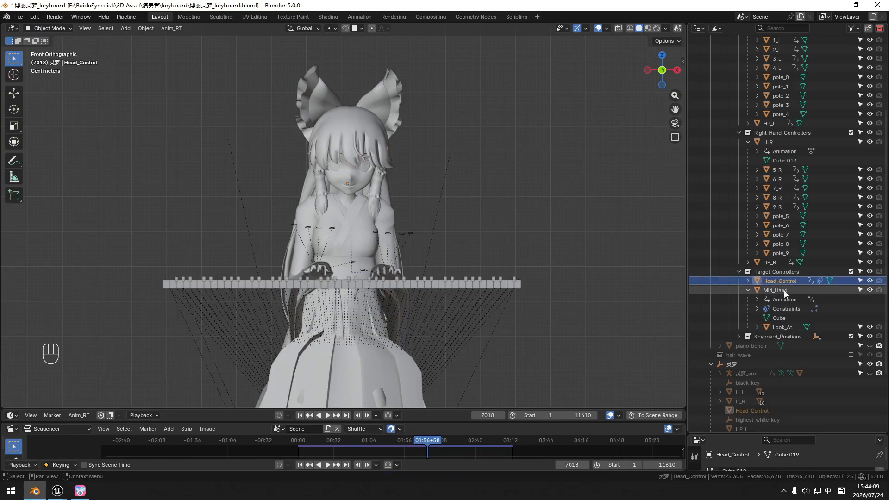
{"action": "left_click", "coordinate": [784, 291]}
{"action": "left_click", "coordinate": [748, 281]}
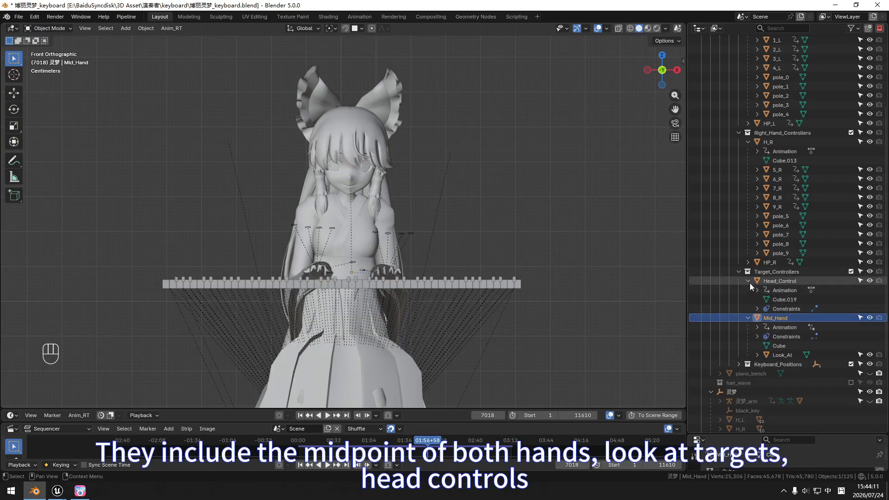
{"action": "left_click", "coordinate": [749, 281]}
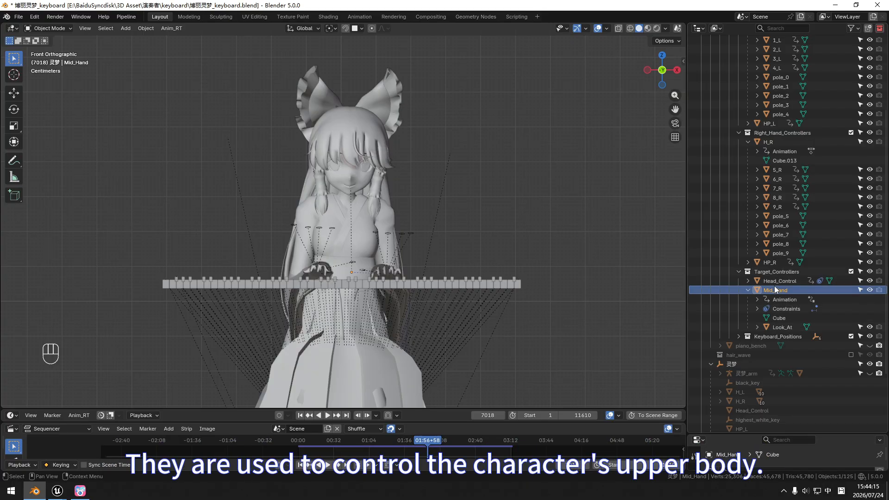
Switch to the 博丽灵梦_CtrlRig window in Unreal Engine and enlarge the rig hierarchy to view the controls under controller_root.
{"action": "left_click", "coordinate": [141, 453]}
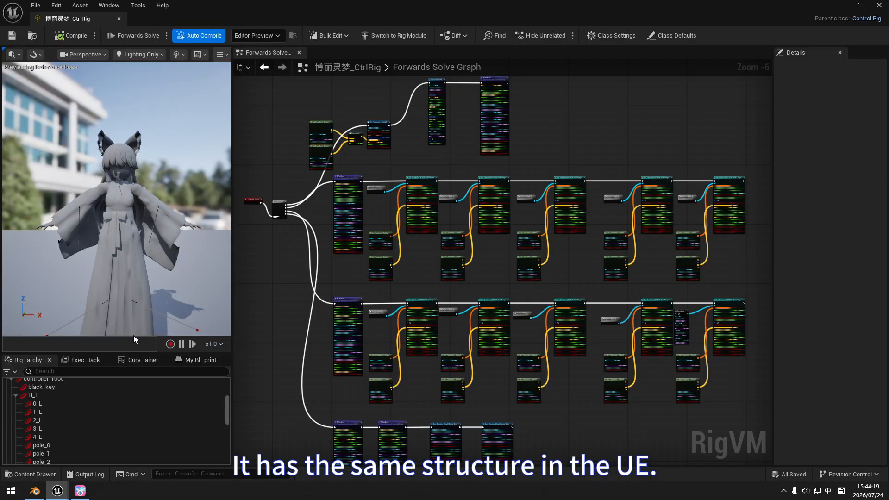
{"action": "left_click_drag", "start_coordinate": [132, 354], "coordinate": [132, 267]}
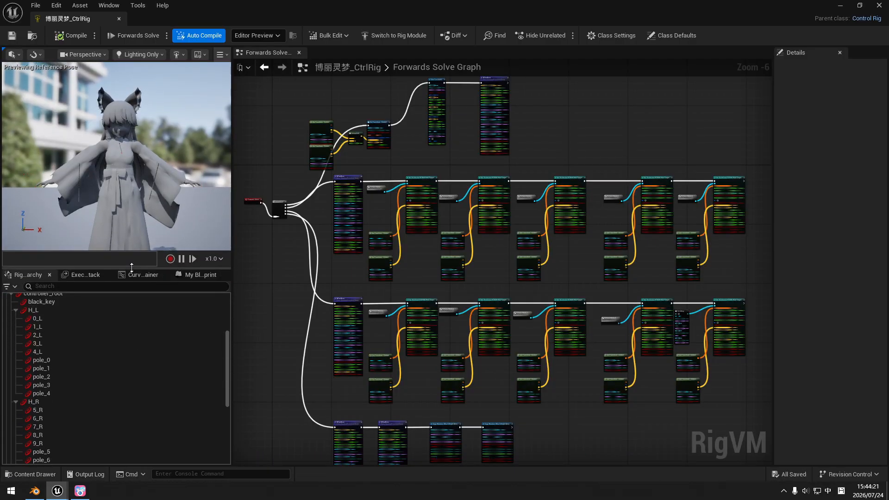
{"action": "left_click_drag", "start_coordinate": [227, 332], "coordinate": [228, 299]}
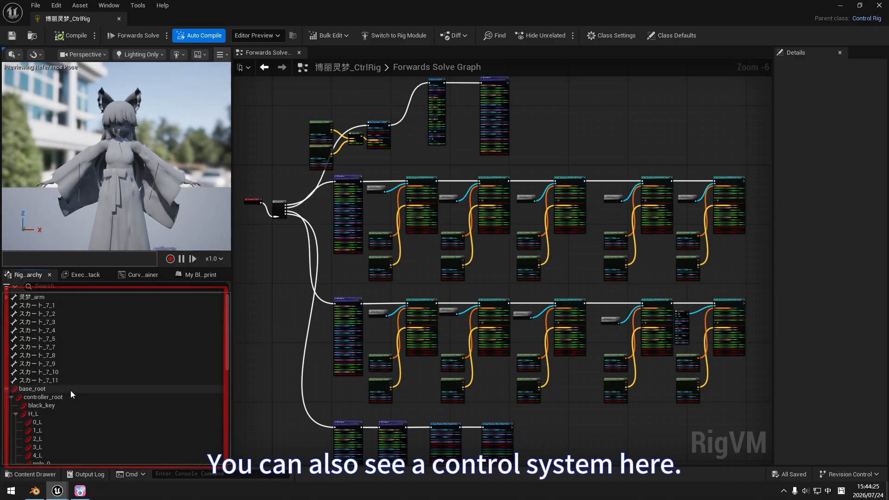
{"action": "scroll", "coordinate": [71, 391], "scroll_direction": "down", "scroll_amount": 4}
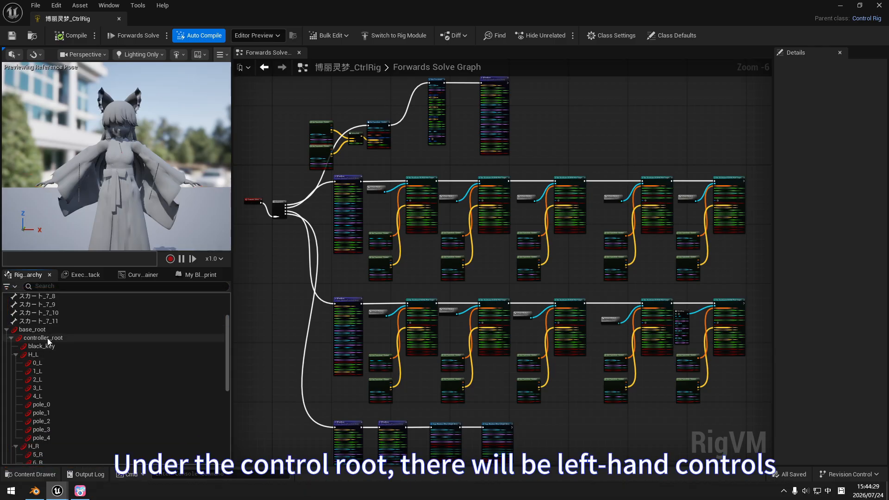
Inspect the left-hand control H_L, finger controls 1_L to 4_L, and pole targets pole_0 and pole_4 in the rig hierarchy.
{"action": "left_click", "coordinate": [37, 355]}
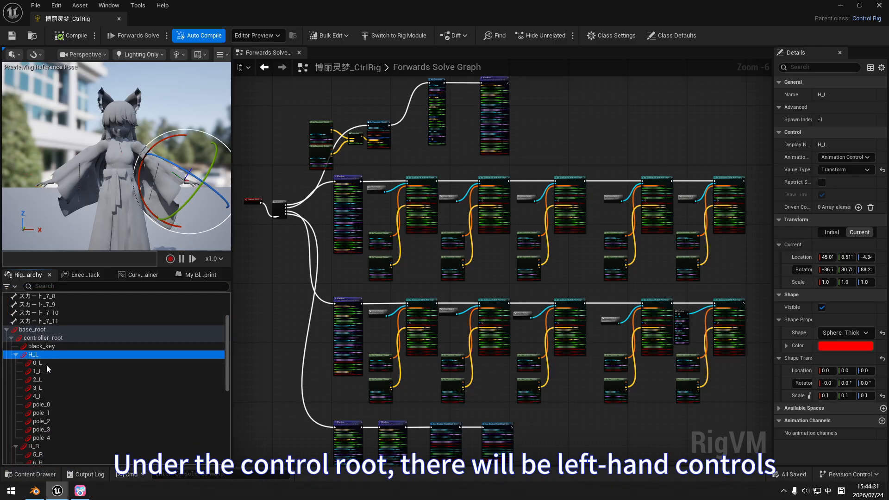
{"action": "left_click", "coordinate": [40, 370]}
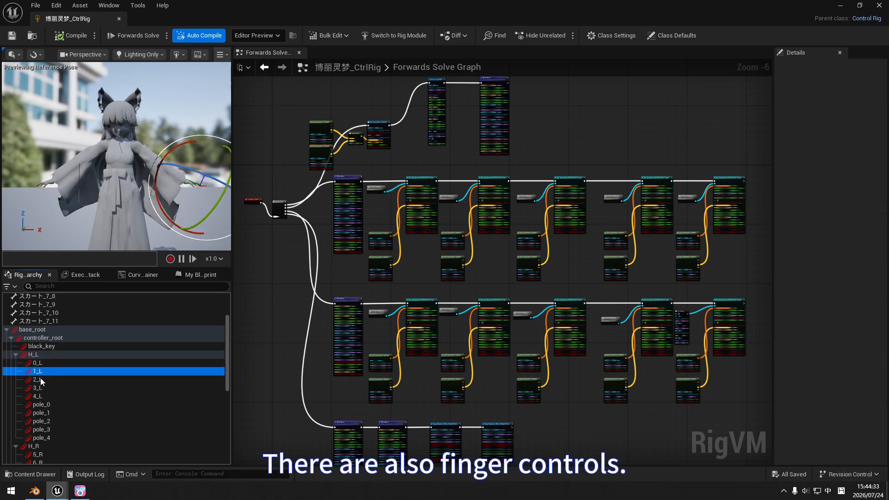
{"action": "left_click", "coordinate": [39, 380]}
{"action": "left_click", "coordinate": [41, 388]}
{"action": "left_click", "coordinate": [42, 397]}
{"action": "left_click", "coordinate": [43, 404]}
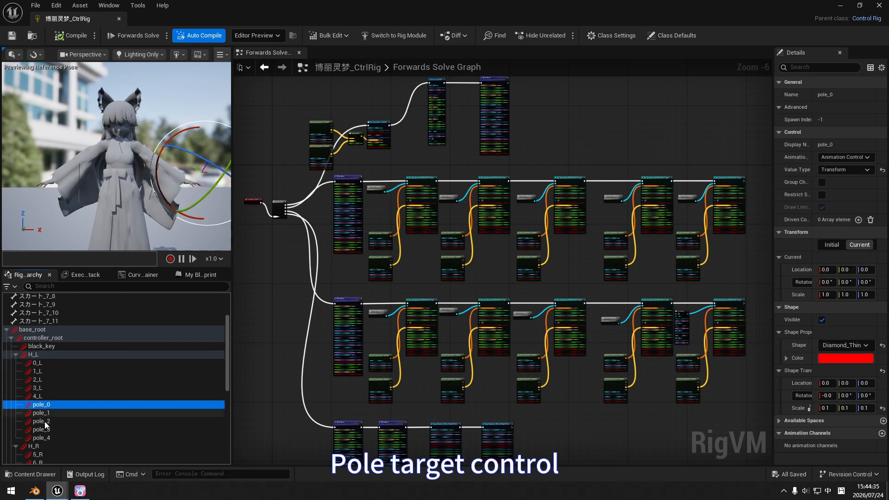
{"action": "left_click", "coordinate": [44, 438]}
Inspect the right-hand control H_R and the finger and pole controls beneath it in the rig hierarchy.
{"action": "scroll", "coordinate": [68, 399], "scroll_direction": "down", "scroll_amount": 2}
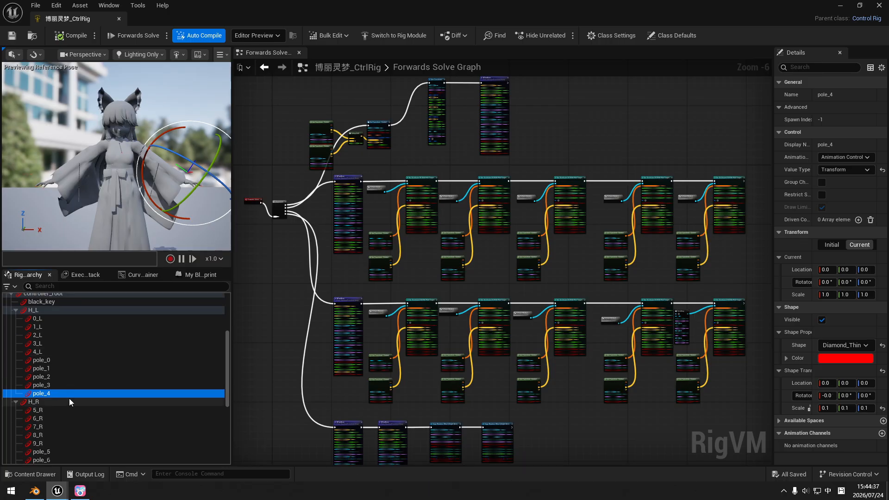
{"action": "left_click", "coordinate": [69, 399]}
{"action": "scroll", "coordinate": [60, 401], "scroll_direction": "down", "scroll_amount": 2}
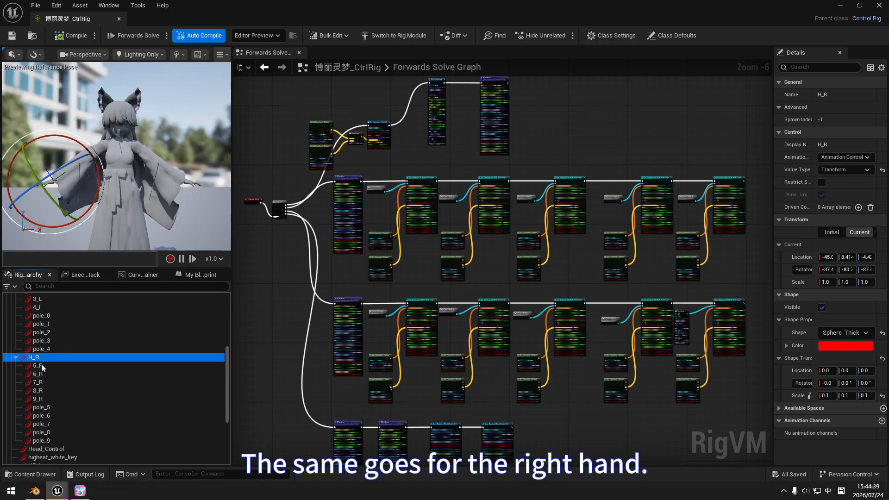
{"action": "scroll", "coordinate": [65, 383], "scroll_direction": "down", "scroll_amount": 2}
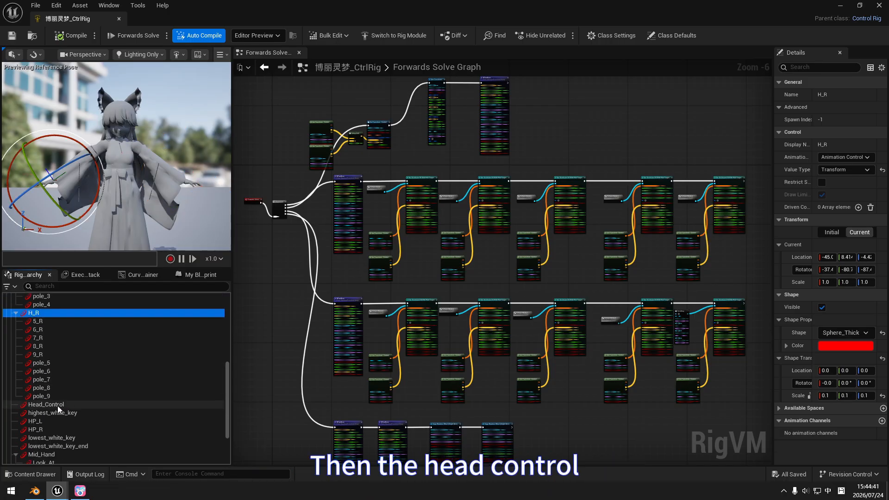
Inspect the upper-body controls Head_Control, Mid_Hand and Look_At in the rig hierarchy.
{"action": "left_click", "coordinate": [57, 406]}
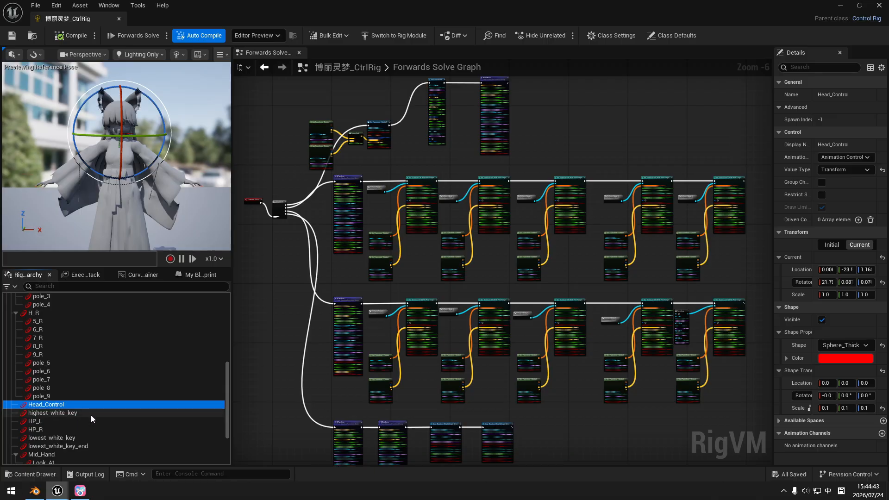
{"action": "scroll", "coordinate": [91, 415], "scroll_direction": "down", "scroll_amount": 2}
{"action": "left_click", "coordinate": [58, 410]}
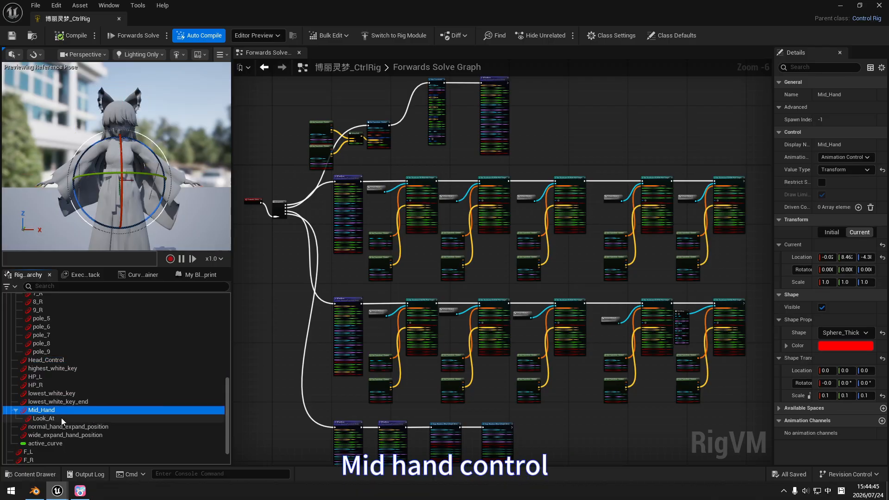
{"action": "left_click", "coordinate": [51, 419]}
{"action": "scroll", "coordinate": [89, 407], "scroll_direction": "up", "scroll_amount": 3}
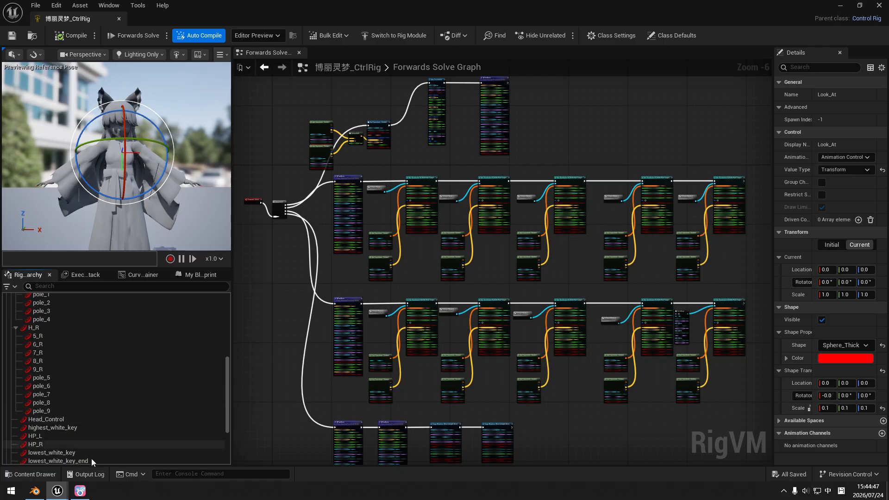
Switch to Blender and inspect the right-hand controllers in the scene, including 5_R and H_R.
{"action": "left_click", "coordinate": [35, 491]}
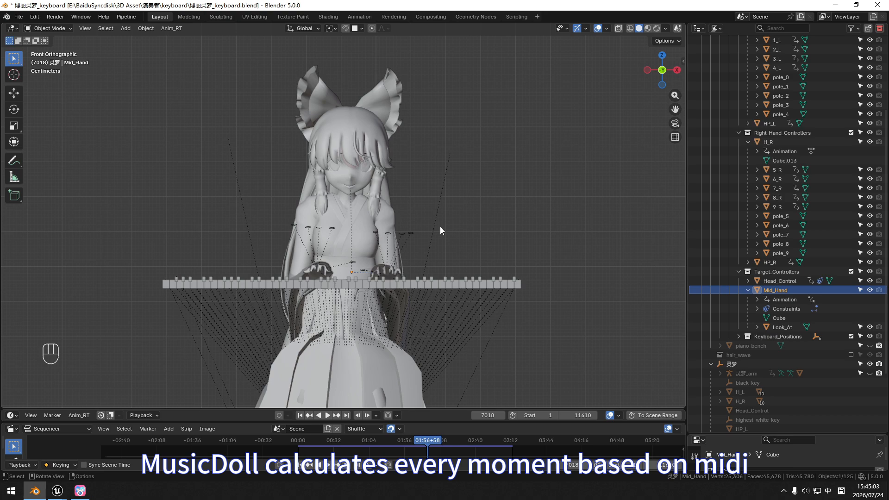
{"action": "left_click", "coordinate": [780, 170]}
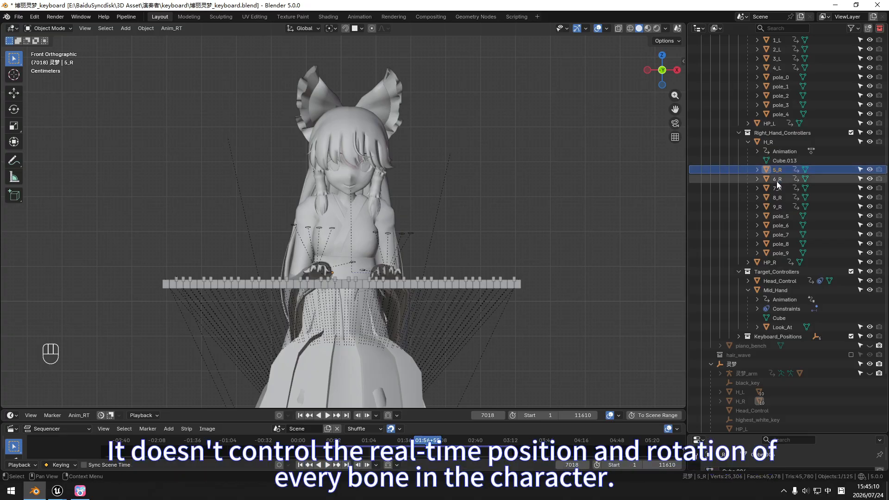
{"action": "left_click", "coordinate": [777, 181]}
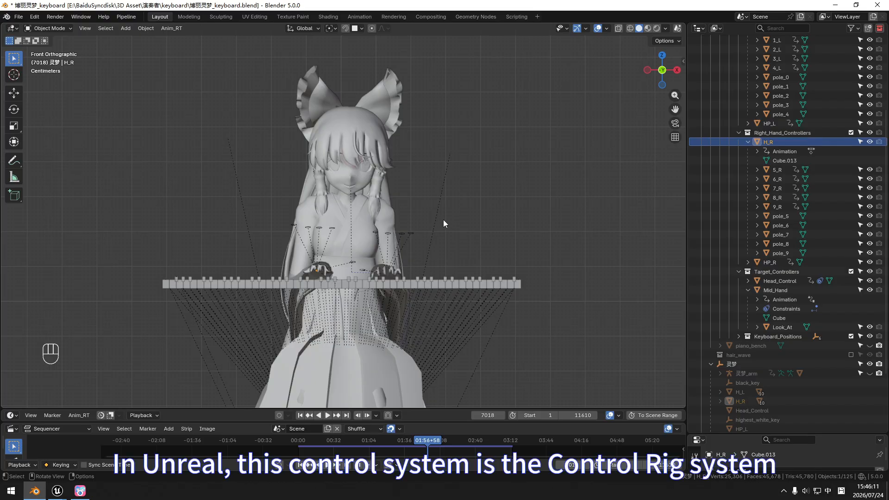
Switch to Unreal Engine's 博丽灵梦_CtrlRig window and view its Forwards Solve graph.
{"action": "mouse_move", "coordinate": [62, 491]}
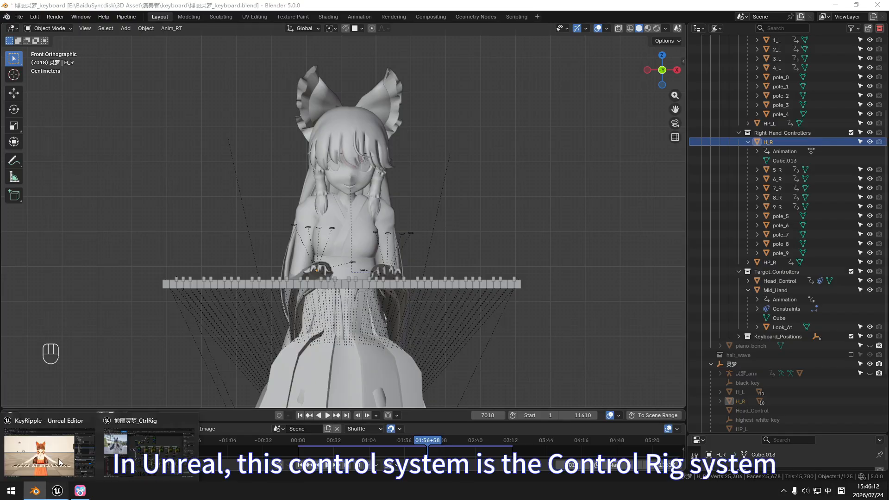
{"action": "left_click", "coordinate": [150, 454]}
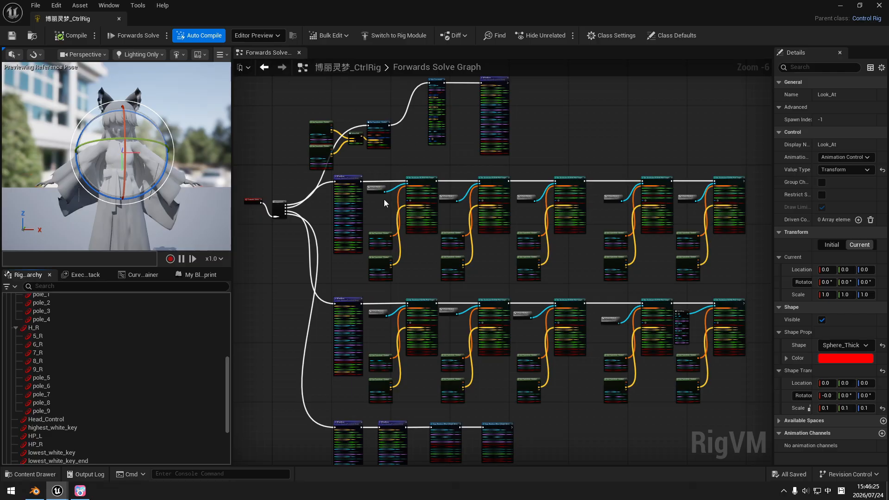
Back in Blender, reveal all hidden objects, hide only piano_bench again, and select the character's armature 灵梦_arm.
{"action": "left_click", "coordinate": [35, 491]}
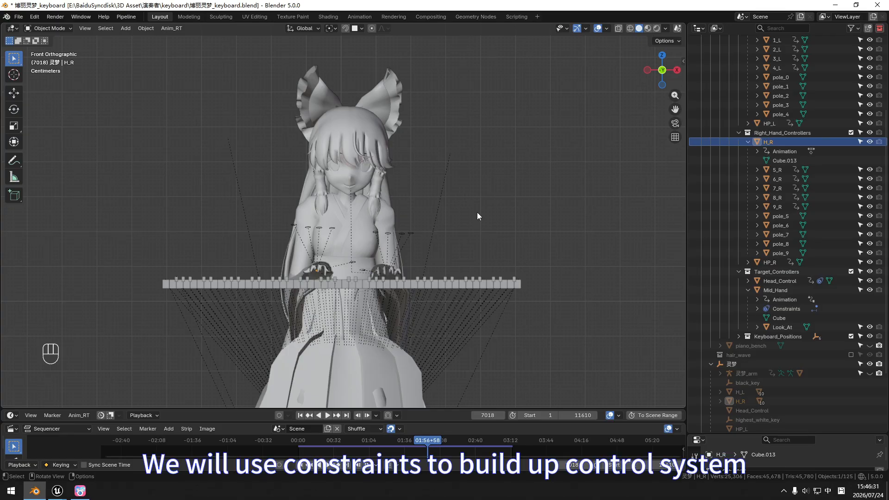
{"action": "key", "text": "alt+h"}
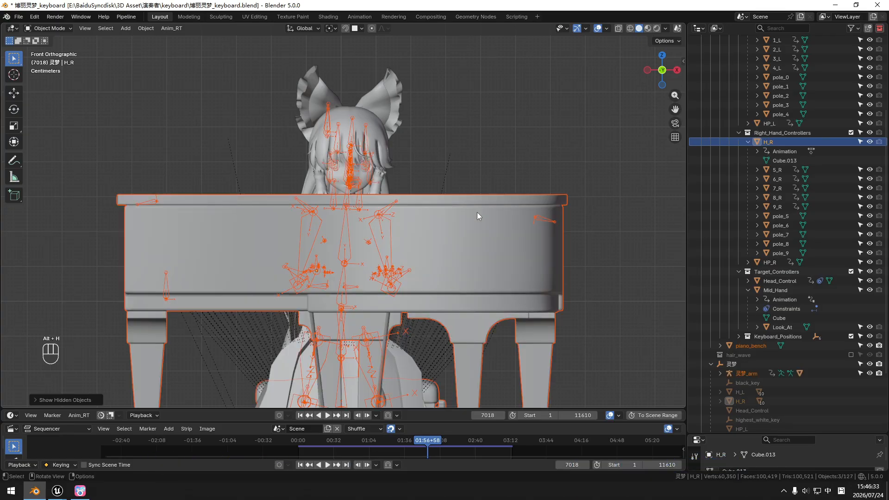
{"action": "left_click", "coordinate": [477, 216]}
{"action": "key", "text": "h"}
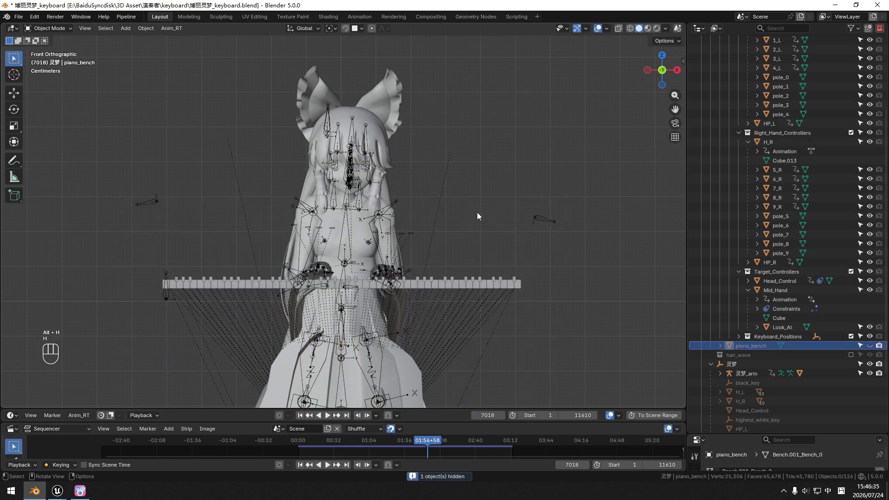
{"action": "left_click", "coordinate": [343, 221]}
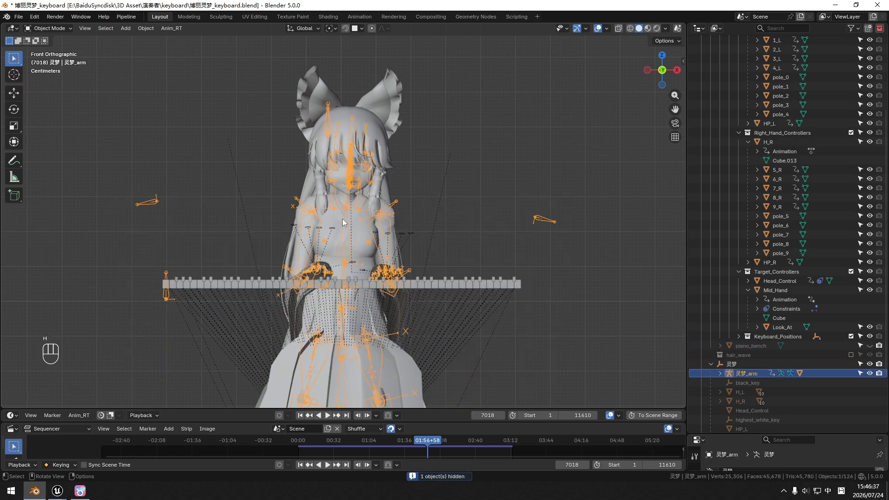
Put the armature in Pose Mode and examine the IK and rotation-limit constraints on the left knee bone ひざ.L.
{"action": "key", "text": "ctrl+Tab"}
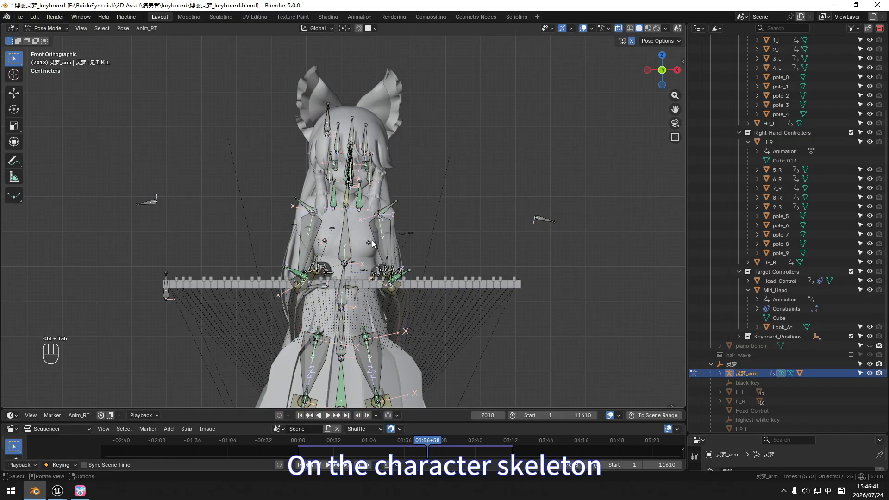
{"action": "left_click", "coordinate": [389, 402]}
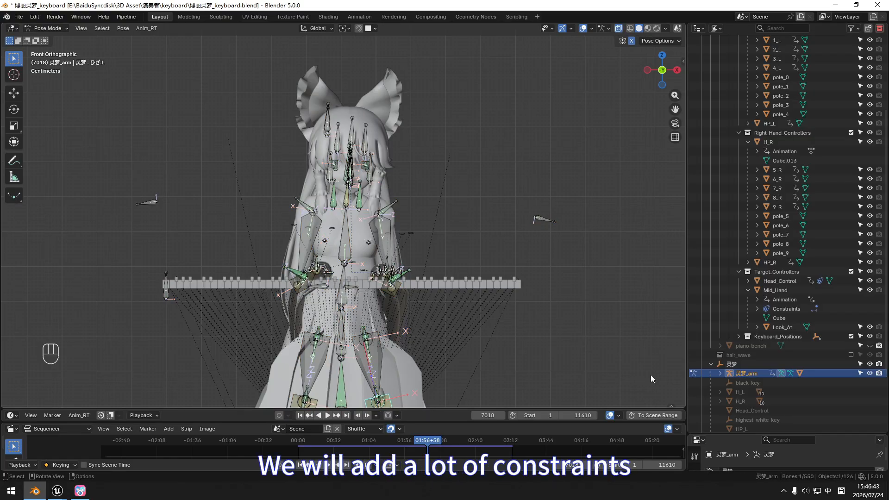
{"action": "left_click_drag", "start_coordinate": [821, 433], "coordinate": [820, 214]}
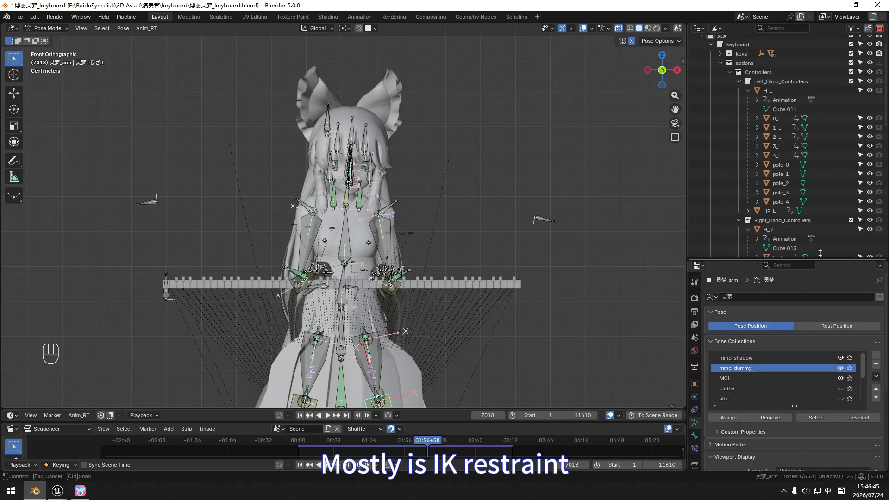
{"action": "left_click", "coordinate": [695, 404]}
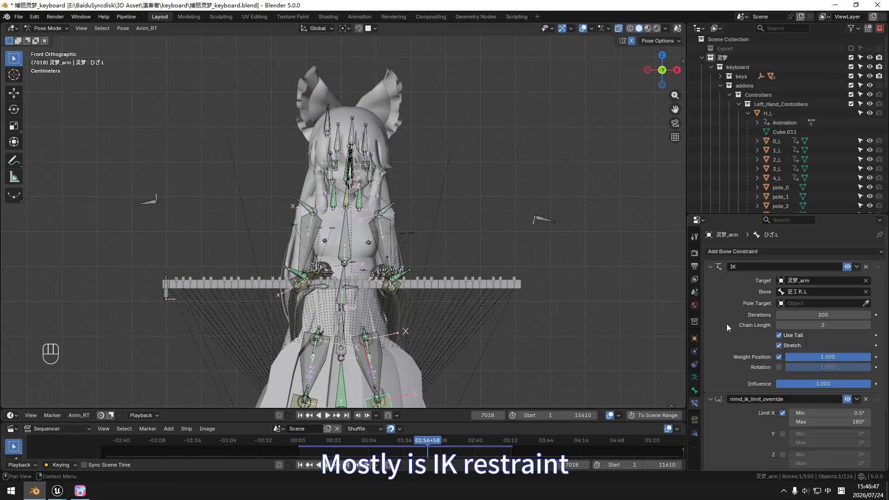
{"action": "scroll", "coordinate": [726, 322], "scroll_direction": "down", "scroll_amount": 3}
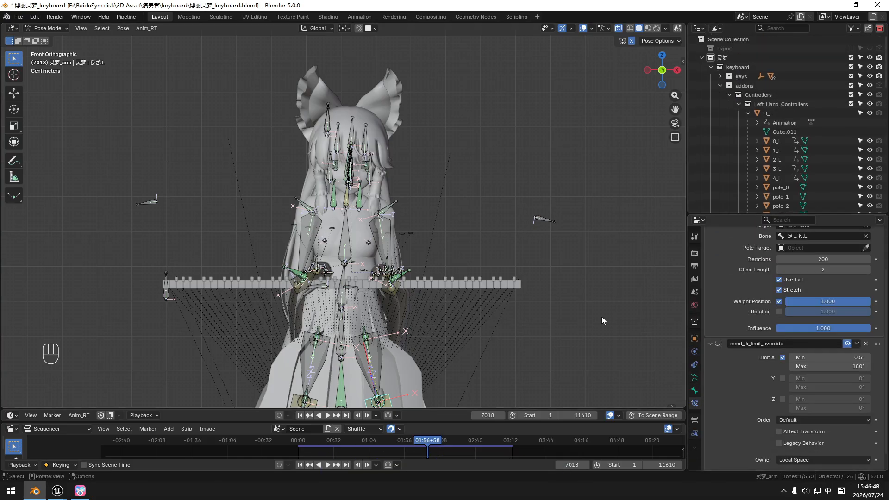
Examine the IK constraints of the elbow bone MCH_ひじ.R and neck bone 首, and return the armature to Object Mode, deselected.
{"action": "left_click", "coordinate": [389, 293]}
{"action": "left_click", "coordinate": [298, 283]}
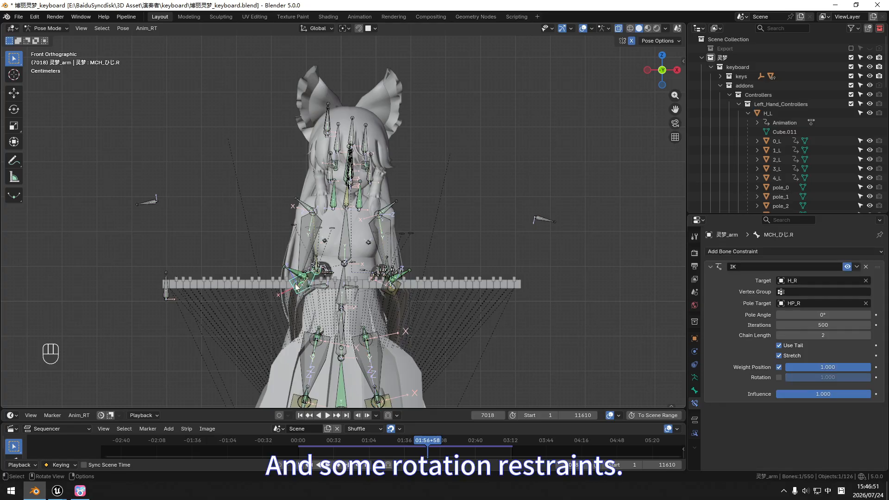
{"action": "left_click", "coordinate": [347, 197]}
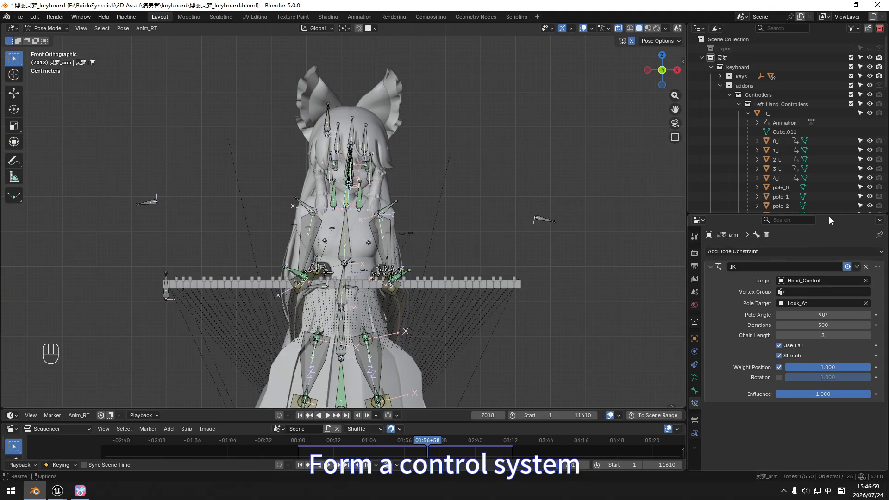
{"action": "left_click_drag", "start_coordinate": [829, 215], "coordinate": [829, 428]}
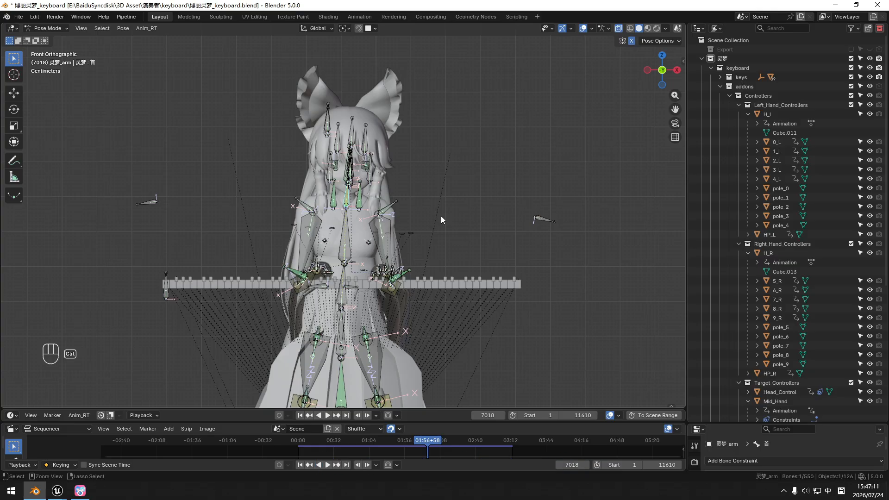
{"action": "key", "text": "ctrl+Tab"}
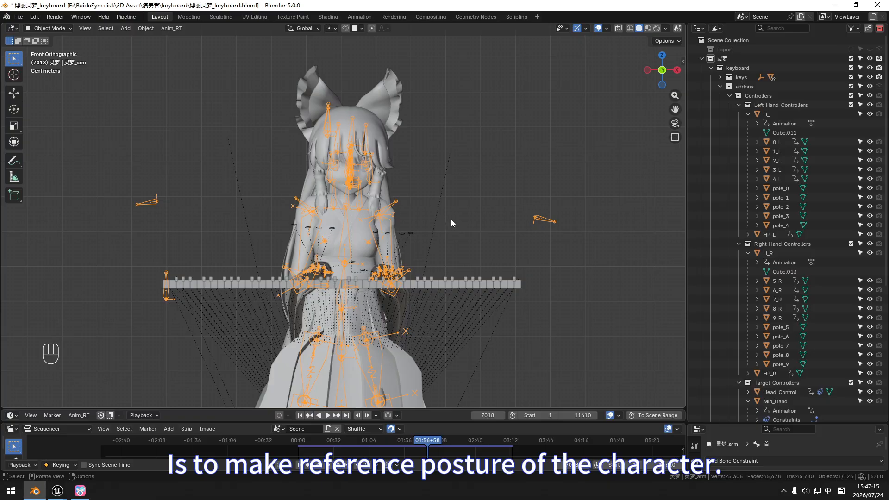
{"action": "left_click", "coordinate": [493, 191]}
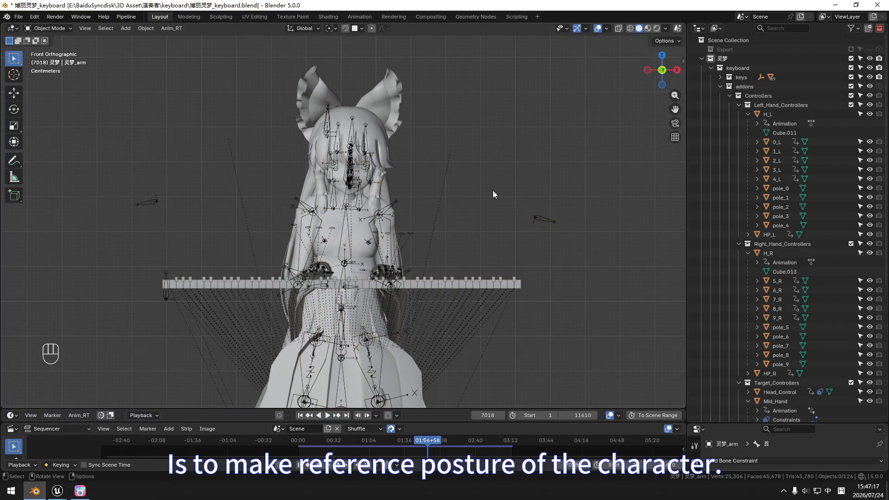
{"action": "mouse_move", "coordinate": [57, 490]}
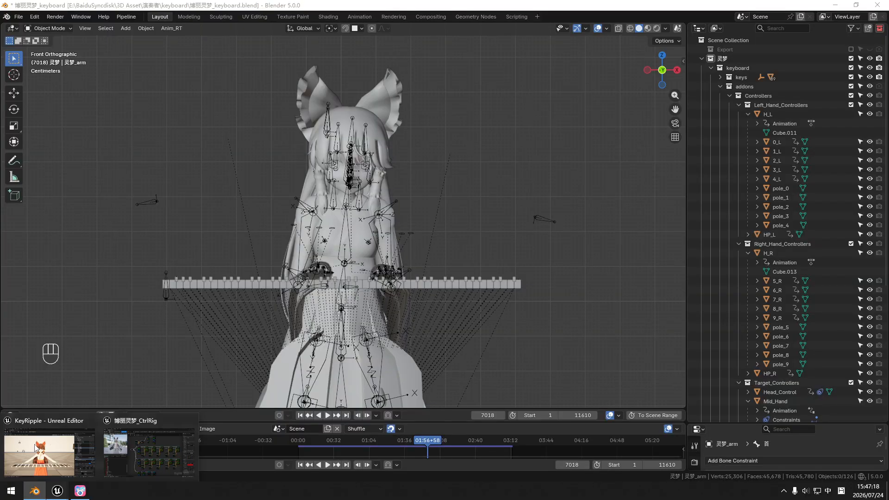
{"action": "left_click", "coordinate": [36, 448]}
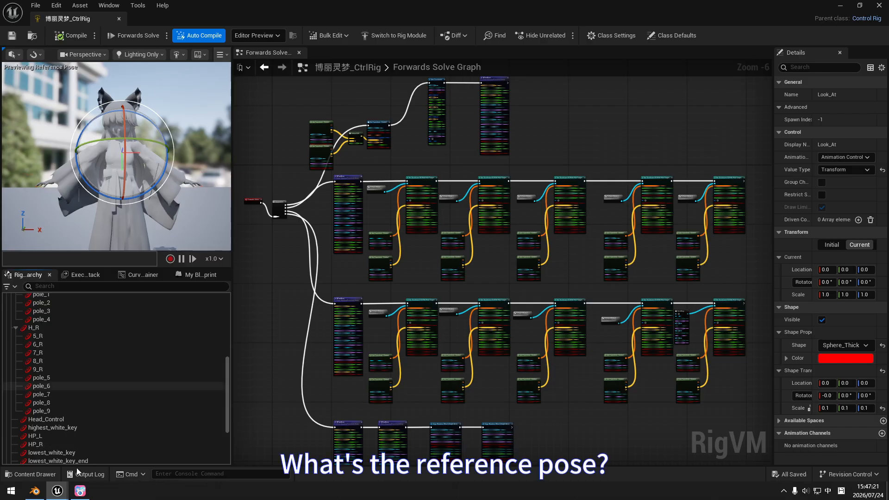
{"action": "left_click", "coordinate": [35, 491]}
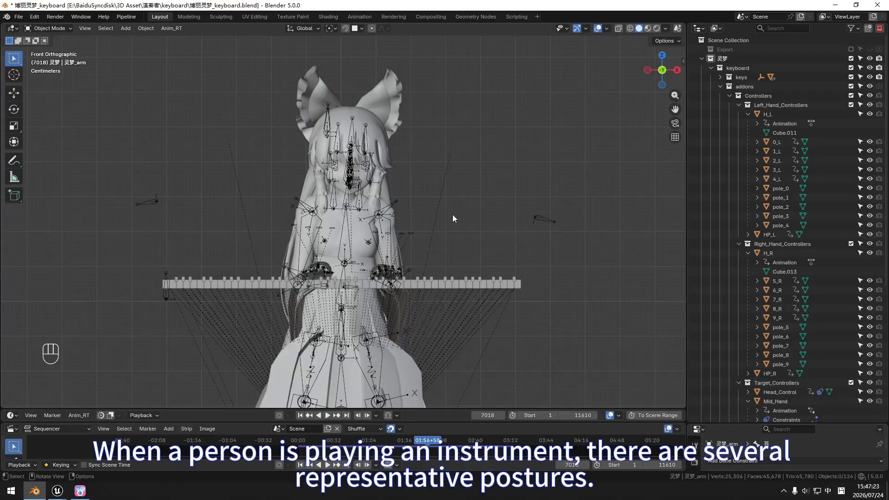
Load the KeyRipple reference pose for both hands on black keys in the middle position and check it from the top and front.
{"action": "key", "text": "KP_7"}
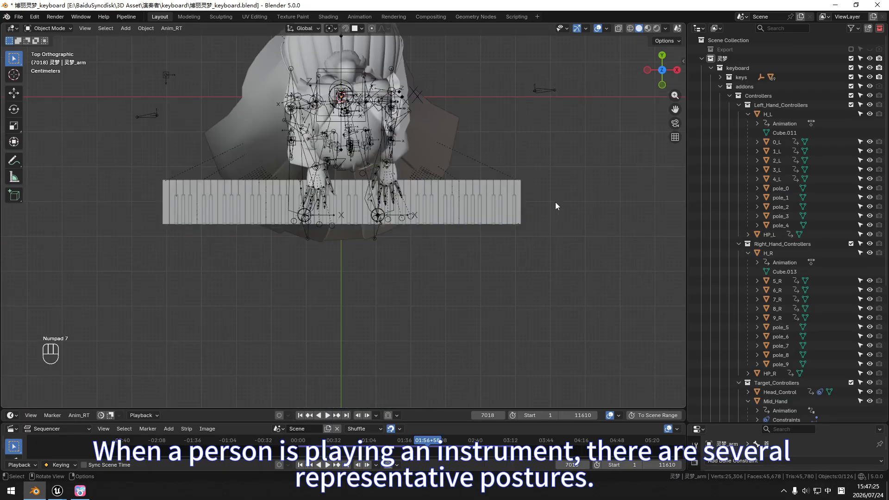
{"action": "key", "text": "n"}
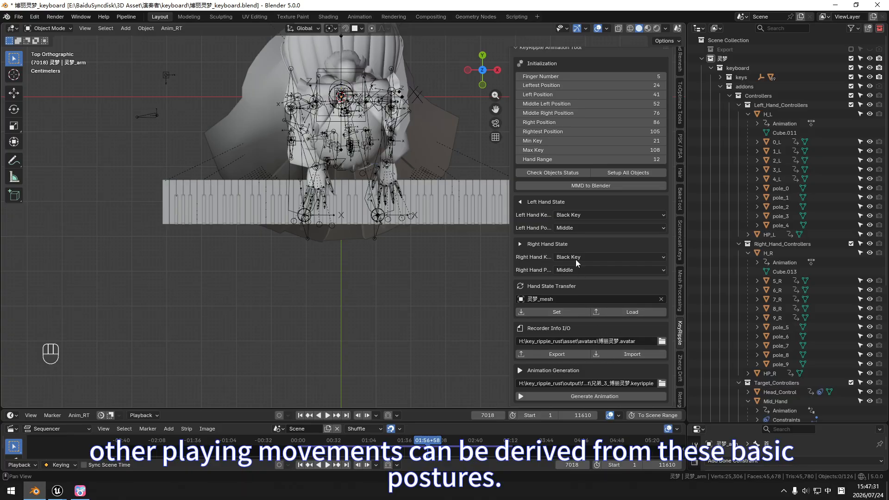
{"action": "left_click", "coordinate": [630, 313]}
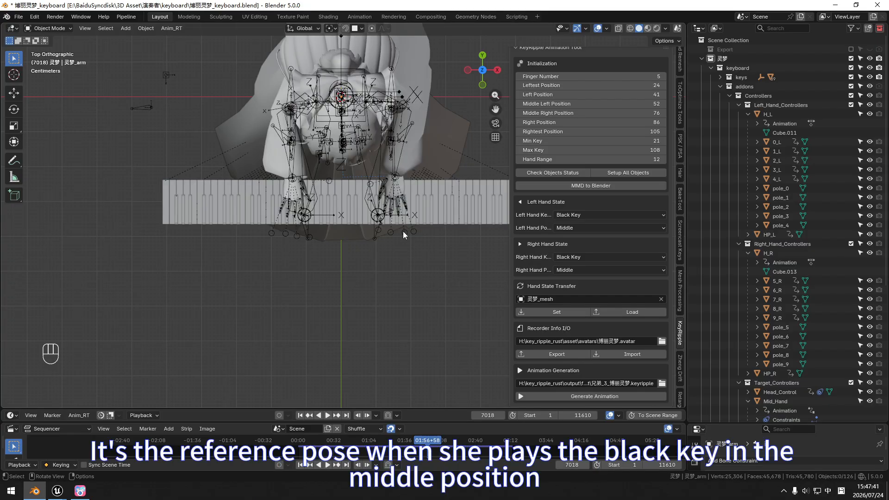
{"action": "key", "text": "KP_1"}
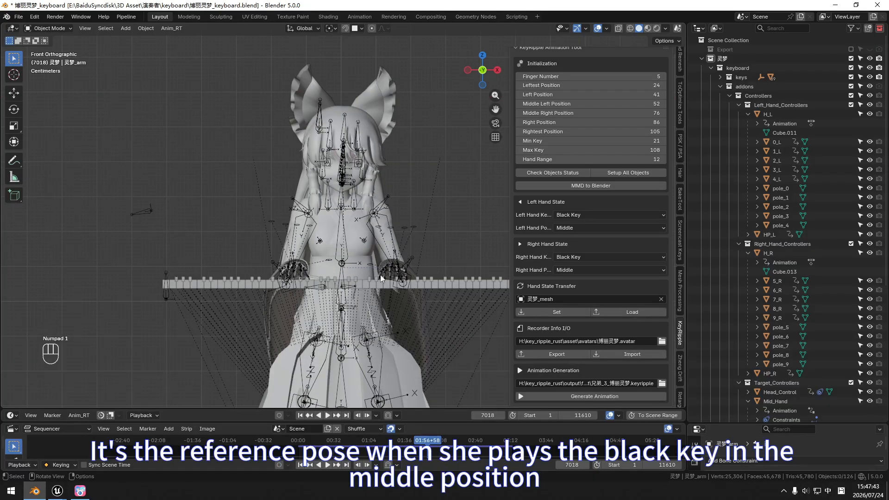
{"action": "key", "text": "KP_7"}
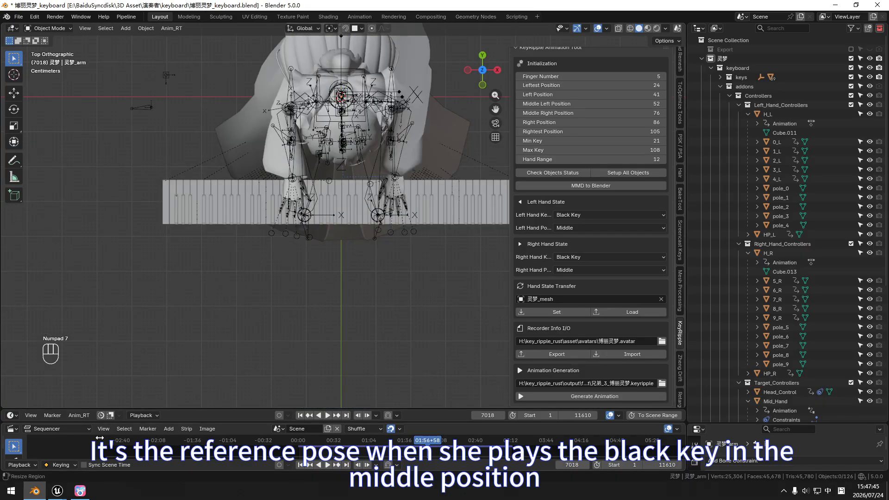
Switch to Unreal Engine, save and close 博丽灵梦_CtrlRig, and view the character's hands on the keyboard from the top in BigCollection.
{"action": "left_click", "coordinate": [57, 490]}
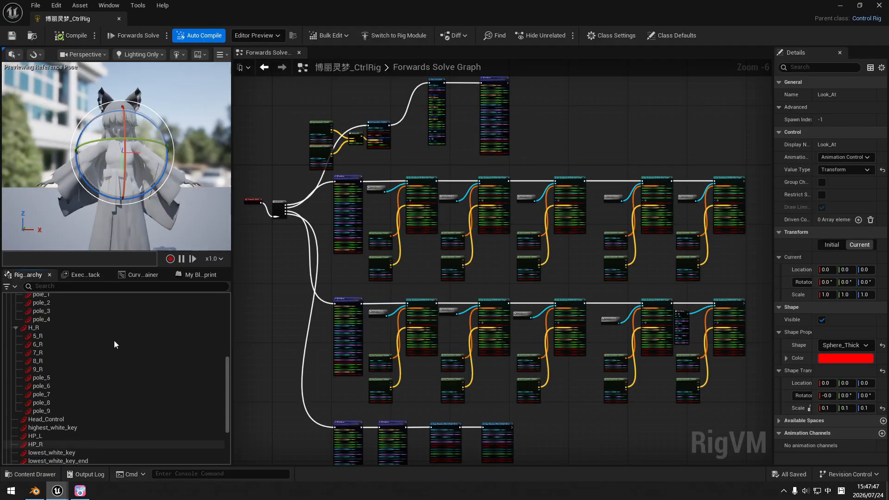
{"action": "left_click", "coordinate": [11, 35]}
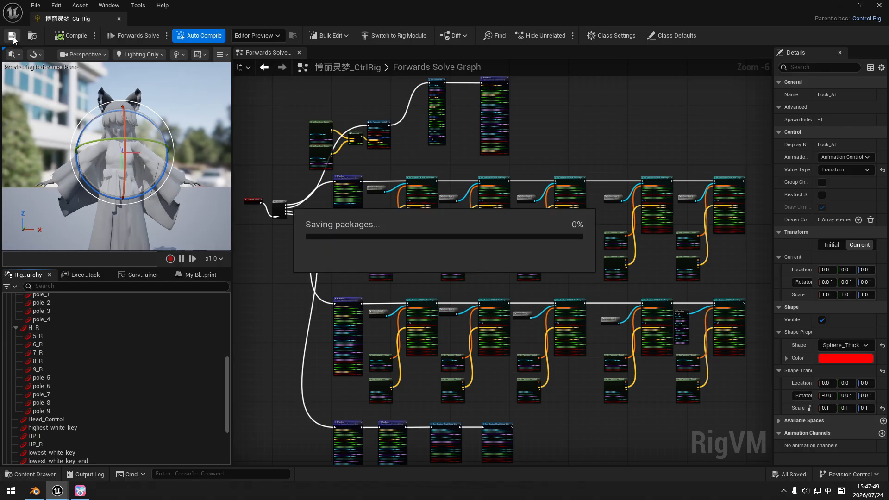
{"action": "left_click", "coordinate": [119, 20]}
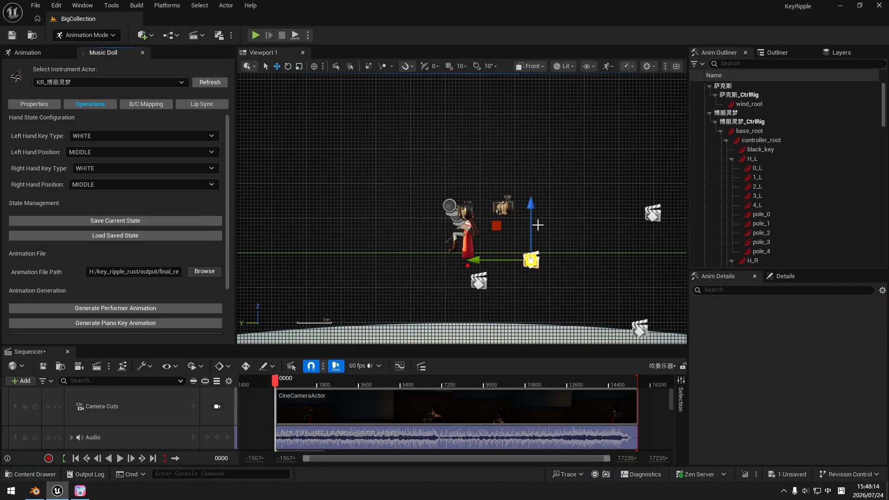
{"action": "scroll", "coordinate": [523, 232], "scroll_direction": "up", "scroll_amount": 6}
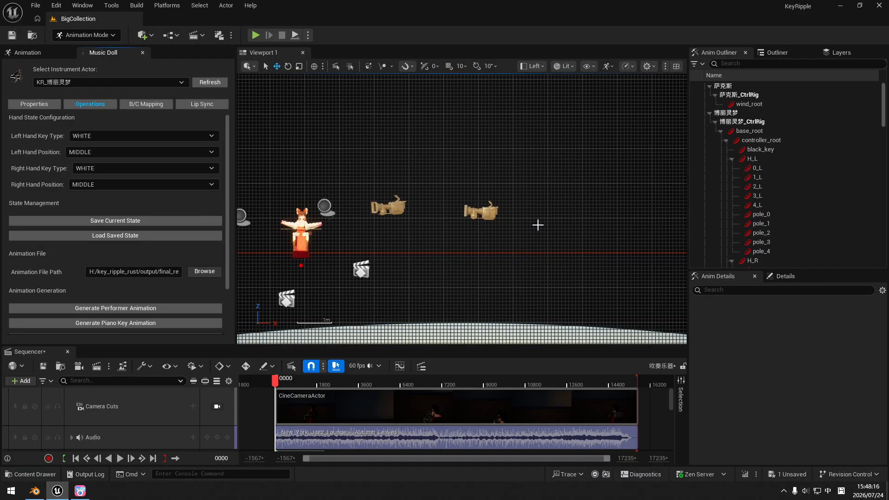
{"action": "scroll", "coordinate": [512, 228], "scroll_direction": "up", "scroll_amount": 10}
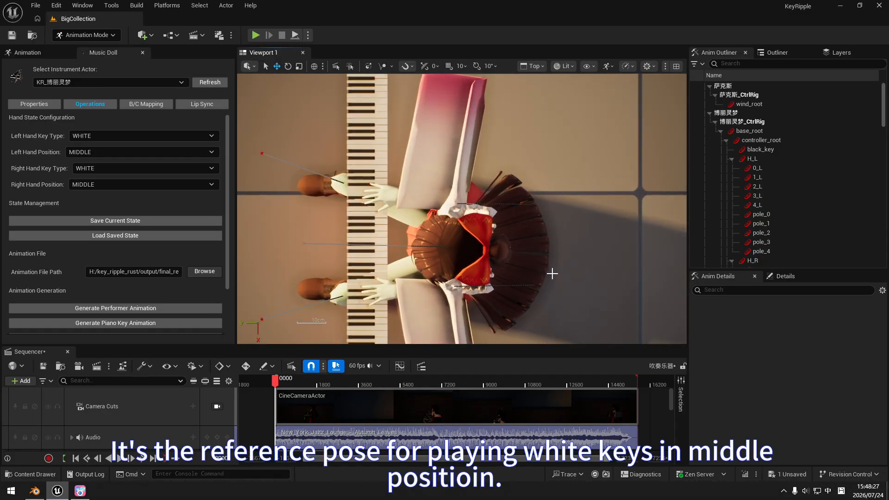
Back in Blender, set the left and right hand positions to High and load the black-key reference pose.
{"action": "left_click", "coordinate": [45, 495]}
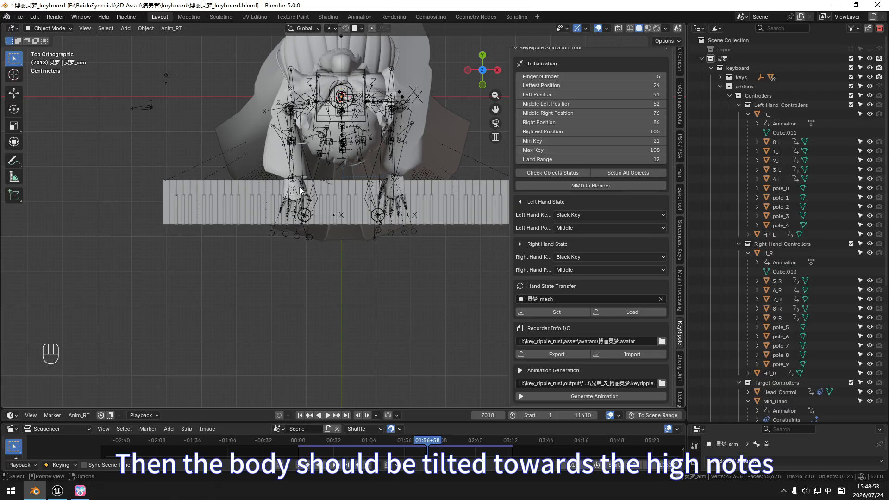
{"action": "left_click", "coordinate": [570, 227]}
{"action": "left_click", "coordinate": [570, 228]}
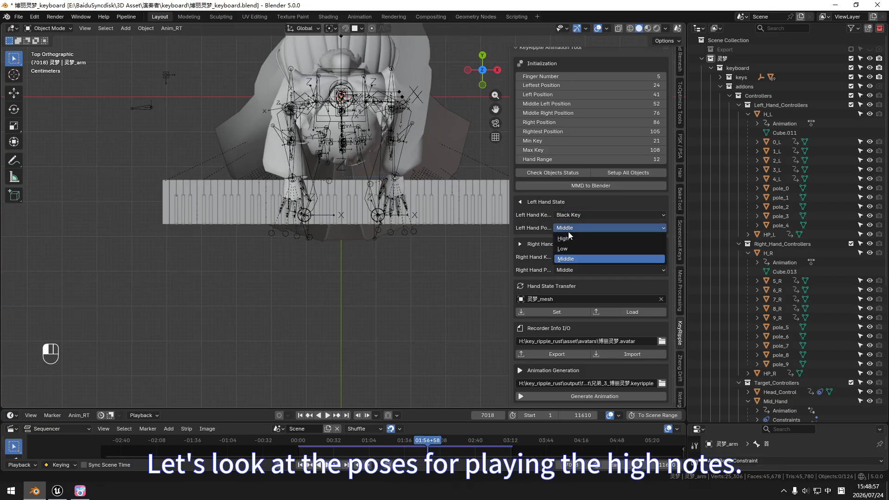
{"action": "left_click", "coordinate": [564, 238]}
{"action": "left_click", "coordinate": [577, 270]}
{"action": "left_click", "coordinate": [569, 280]}
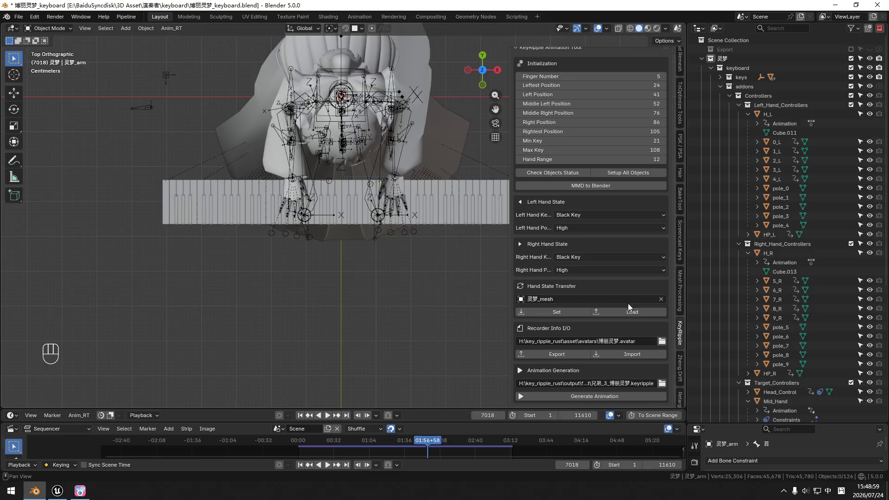
{"action": "left_click", "coordinate": [630, 312]}
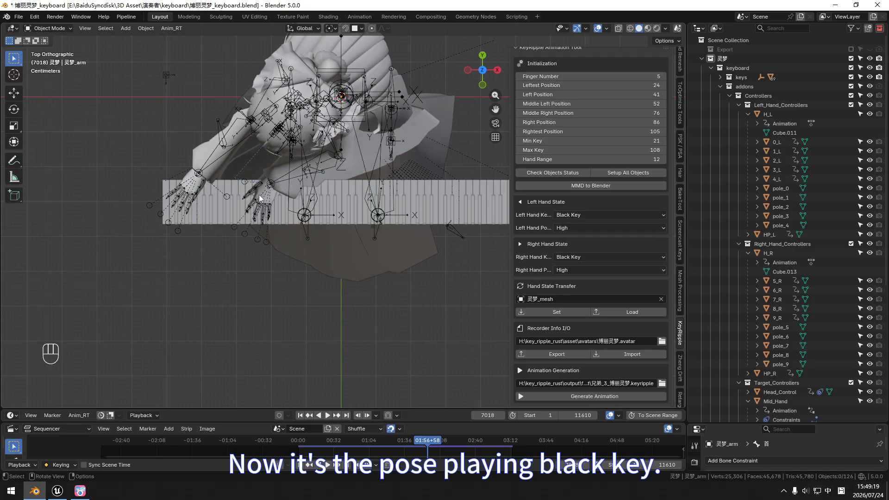
Change both hands' key type to White Key and load the reference pose for the High position.
{"action": "left_click", "coordinate": [590, 216]}
{"action": "left_click", "coordinate": [579, 229]}
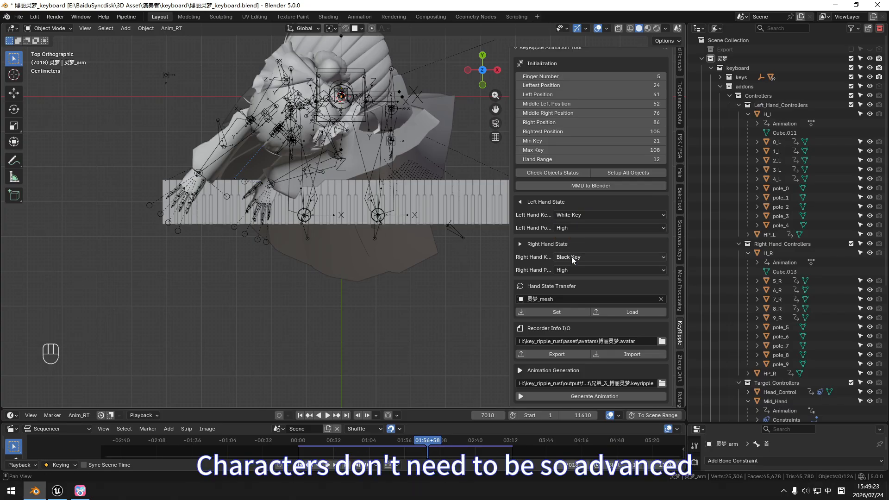
{"action": "left_click", "coordinate": [579, 257]}
{"action": "left_click", "coordinate": [577, 276]}
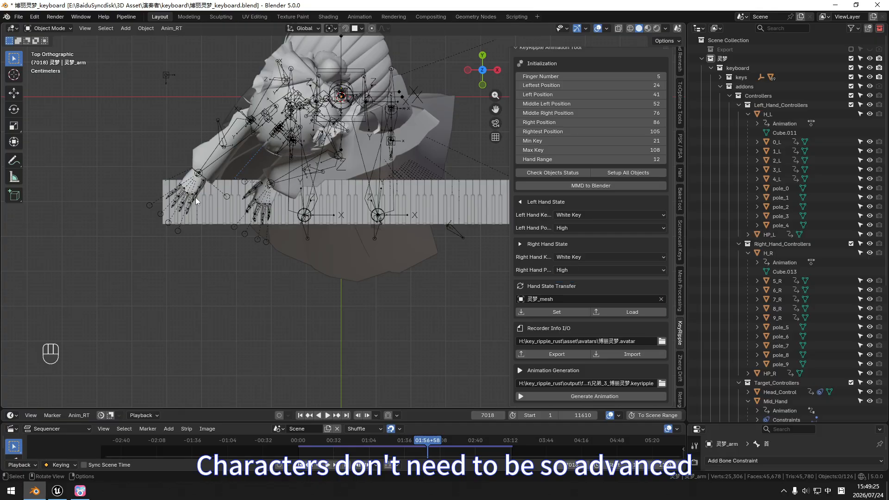
{"action": "left_click", "coordinate": [631, 313]}
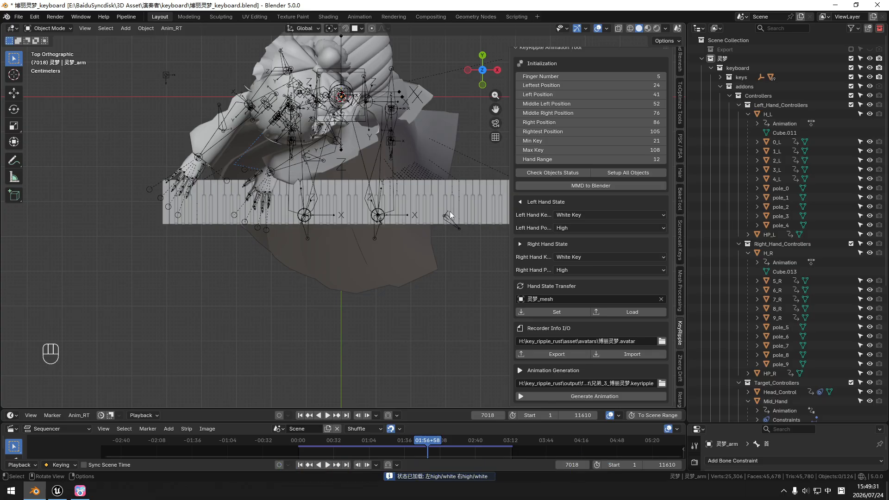
Set the left and right hand positions to Low and load the white-key reference pose.
{"action": "left_click", "coordinate": [581, 218]}
{"action": "left_click", "coordinate": [582, 218]}
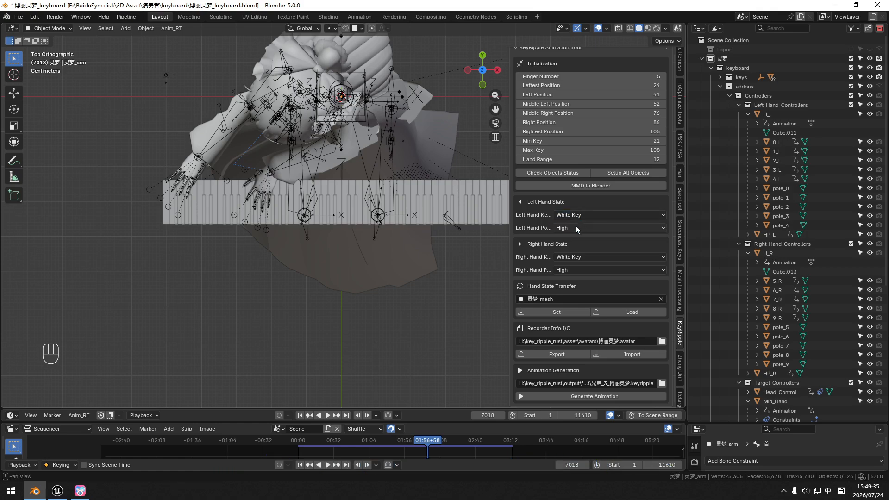
{"action": "left_click", "coordinate": [576, 227]}
{"action": "left_click", "coordinate": [572, 245]}
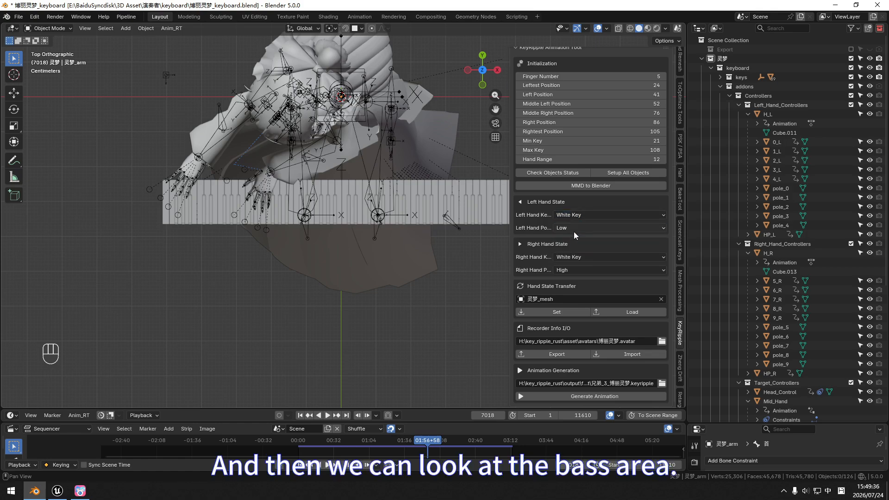
{"action": "left_click", "coordinate": [576, 269]}
{"action": "left_click", "coordinate": [571, 288]}
{"action": "left_click", "coordinate": [637, 313]}
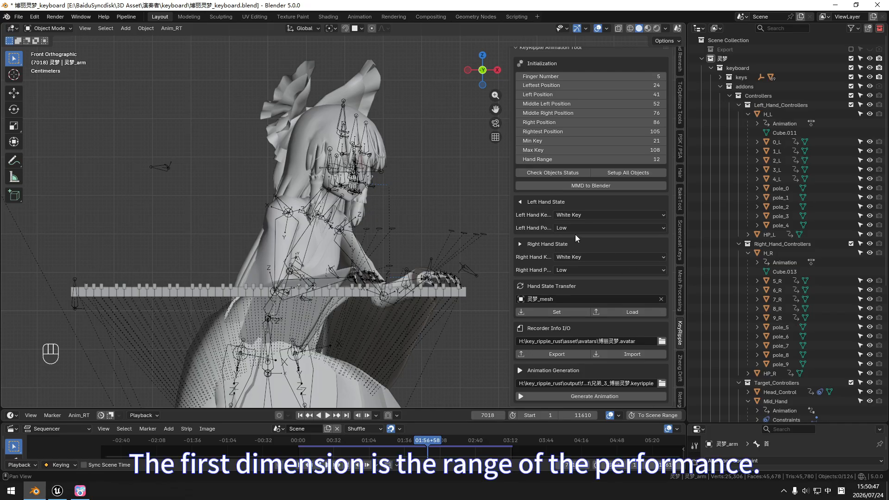
Widen the KeyRipple tool area so the hand key type and position labels can be read in full.
{"action": "left_click", "coordinate": [568, 229]}
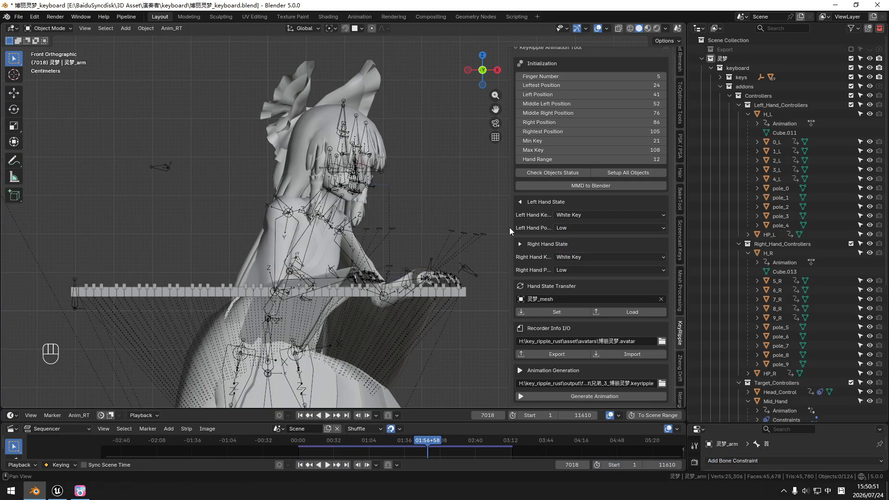
{"action": "left_click_drag", "start_coordinate": [505, 227], "coordinate": [469, 227]}
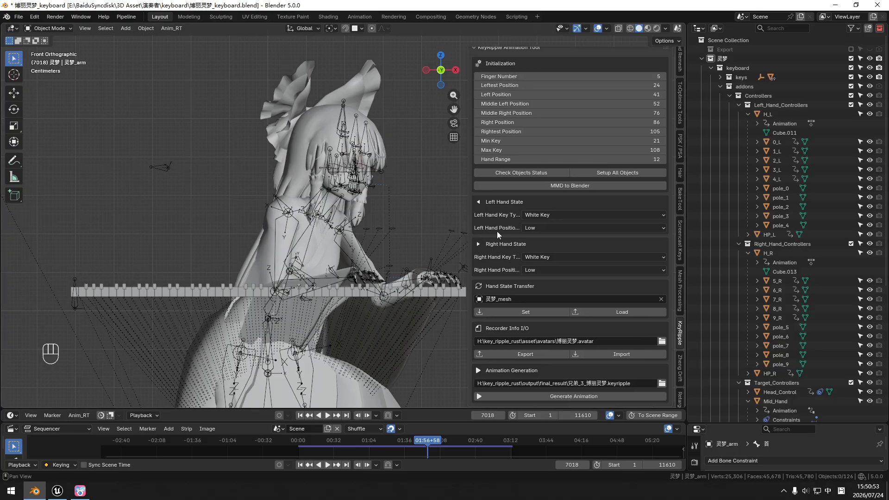
Set the left hand position to High and check the position options available for the right hand.
{"action": "left_click", "coordinate": [541, 229]}
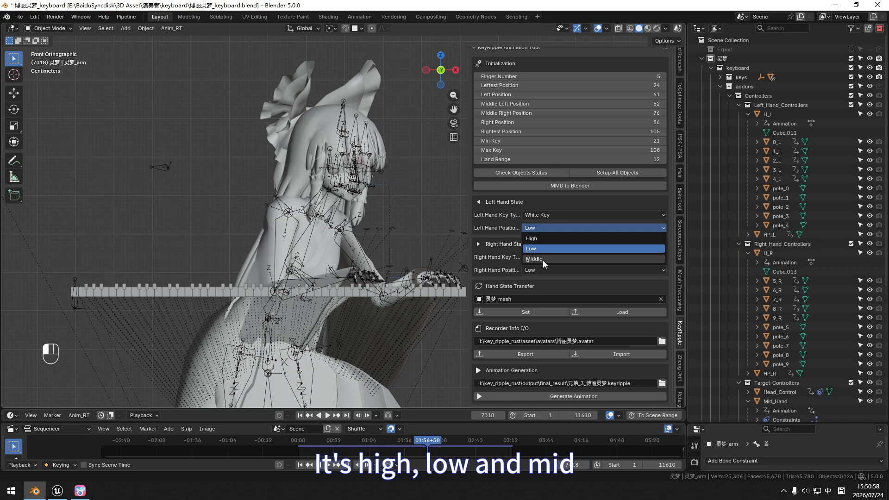
{"action": "left_click", "coordinate": [539, 238]}
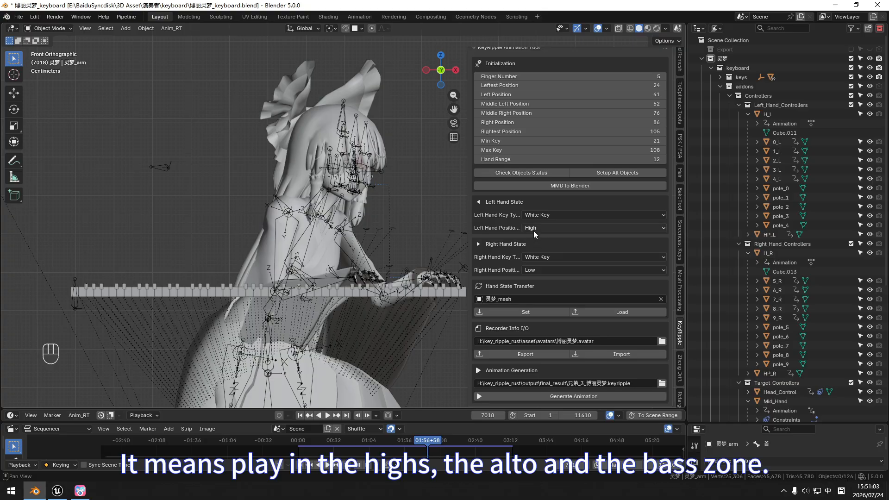
{"action": "left_click", "coordinate": [538, 270]}
{"action": "left_click", "coordinate": [537, 270]}
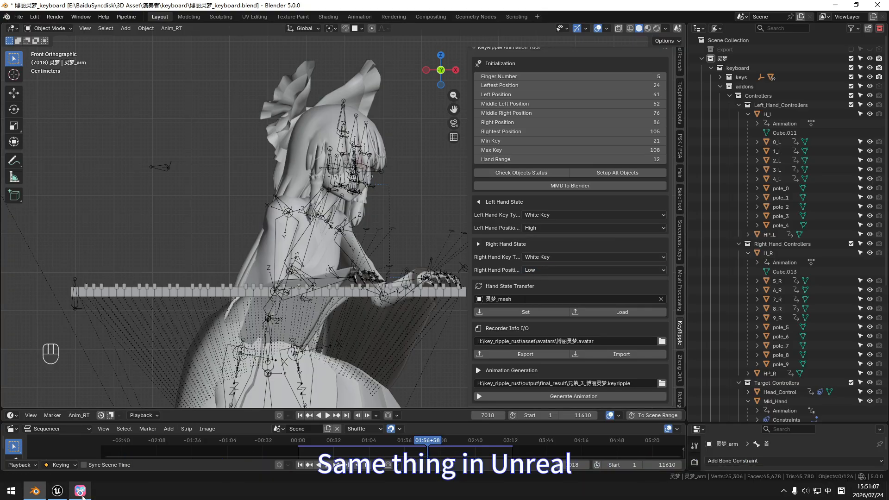
Switch to Unreal Engine and review the position options for the left and right hands in Music Doll.
{"action": "left_click", "coordinate": [58, 491]}
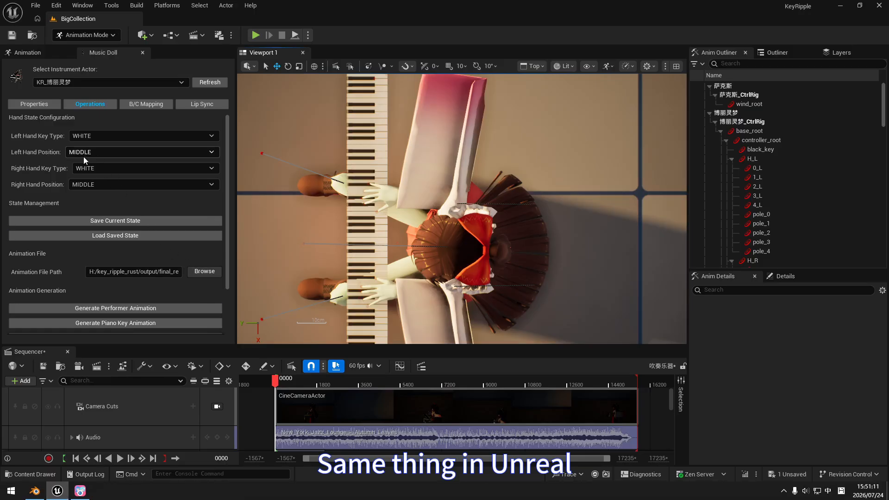
{"action": "left_click", "coordinate": [105, 155]}
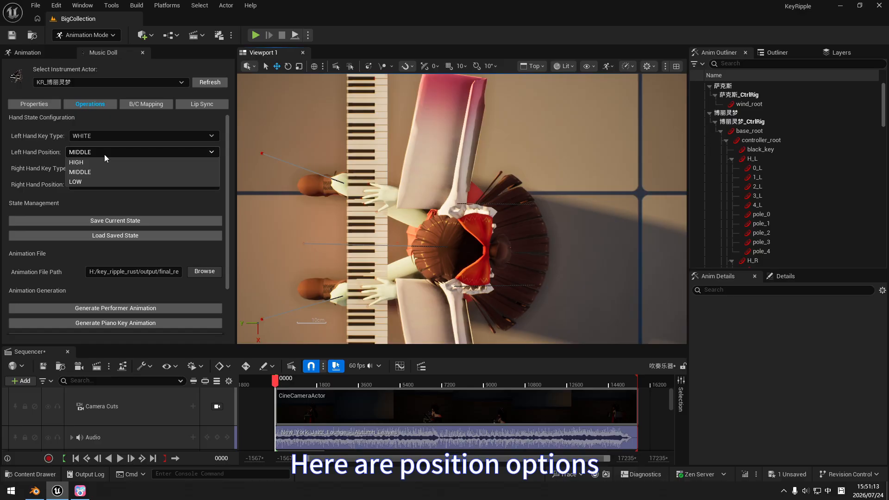
{"action": "left_click", "coordinate": [104, 154]}
{"action": "left_click", "coordinate": [94, 185]}
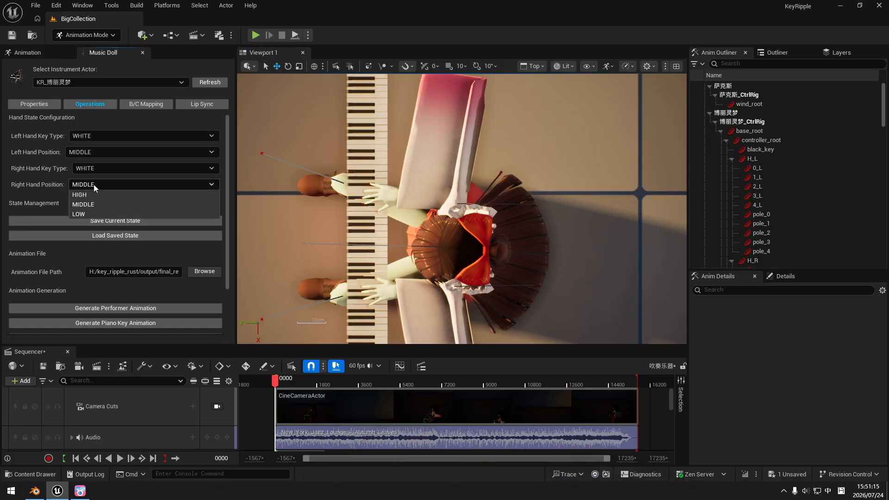
{"action": "left_click", "coordinate": [93, 184]}
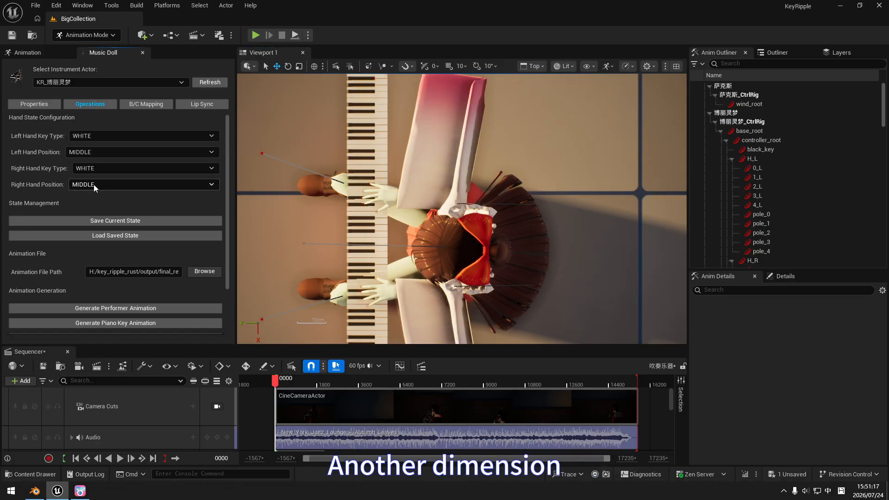
Review the key type options for the left and right hands in the hand state configuration.
{"action": "left_click", "coordinate": [93, 136]}
{"action": "left_click", "coordinate": [93, 145]}
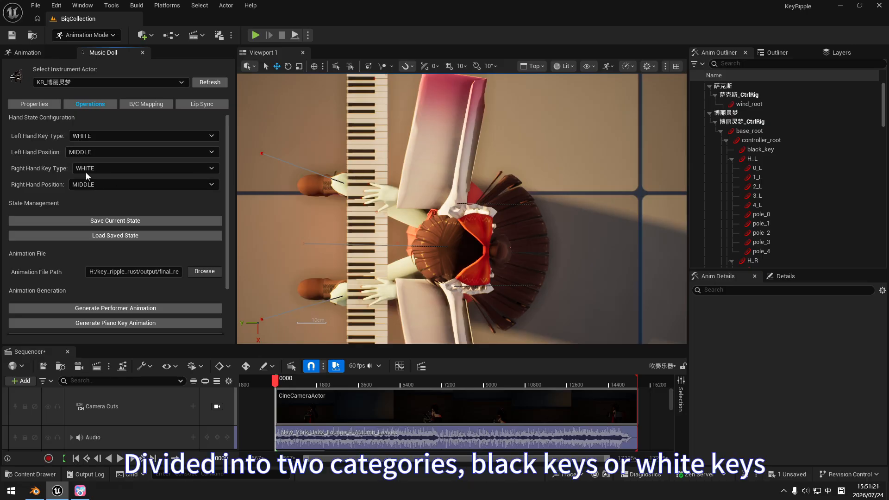
{"action": "left_click", "coordinate": [85, 172]}
{"action": "left_click", "coordinate": [84, 136]}
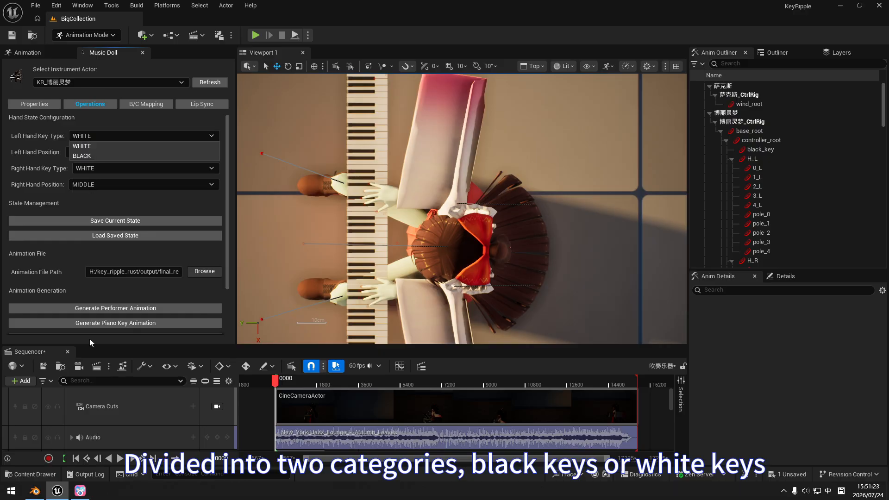
Switch back to Blender and review the key type options of the left and right hands in KeyRipple.
{"action": "left_click", "coordinate": [35, 491]}
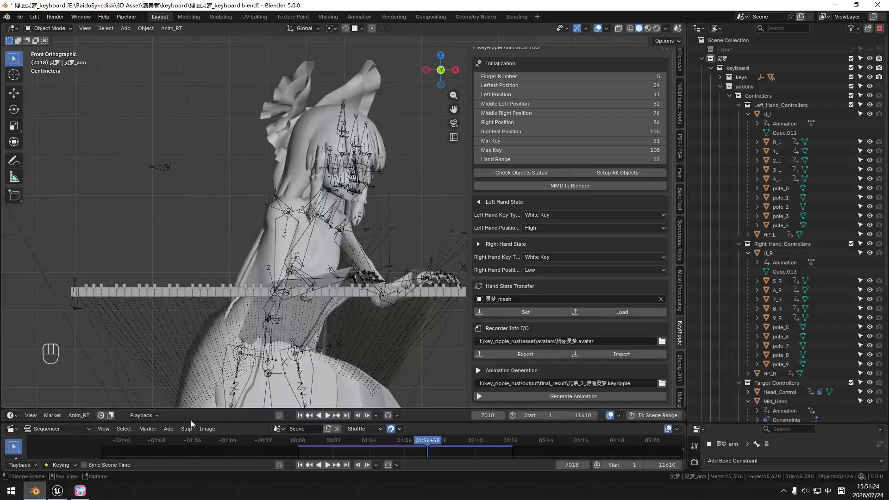
{"action": "left_click", "coordinate": [543, 216]}
{"action": "left_click", "coordinate": [544, 258]}
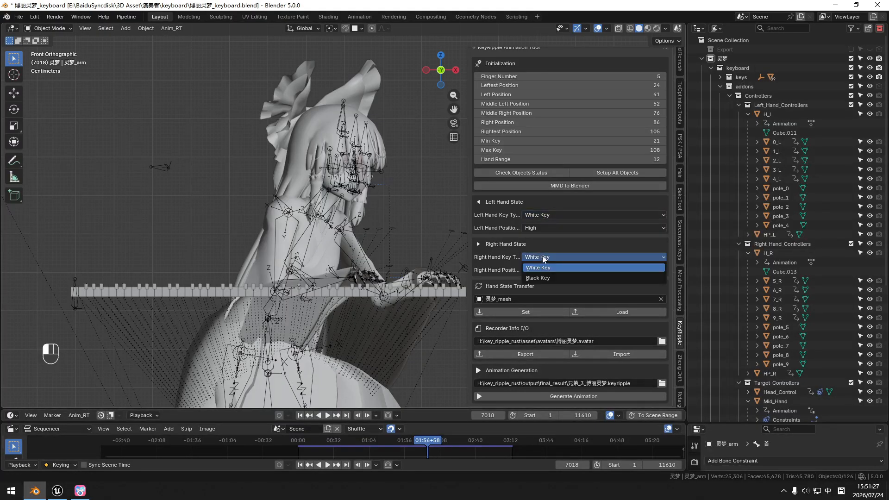
{"action": "left_click", "coordinate": [544, 260]}
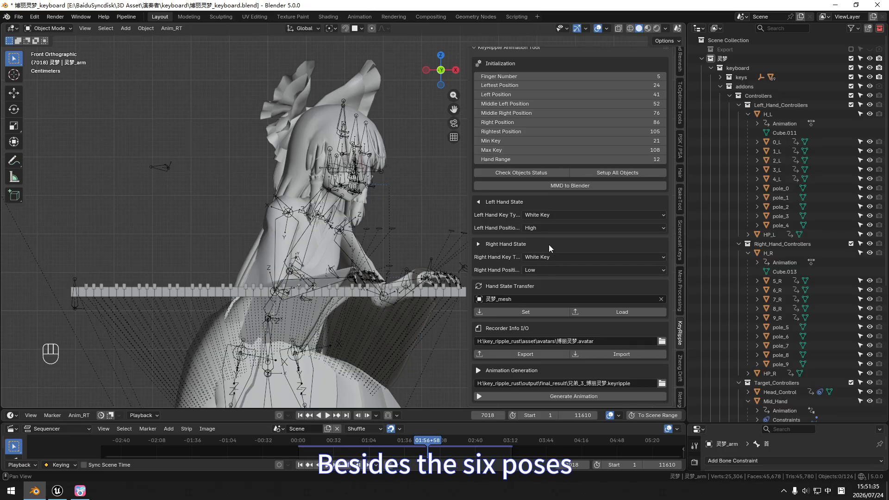
Set both hand positions to Middle, load the white-key reference pose and view the character from the right side.
{"action": "left_click", "coordinate": [617, 312]}
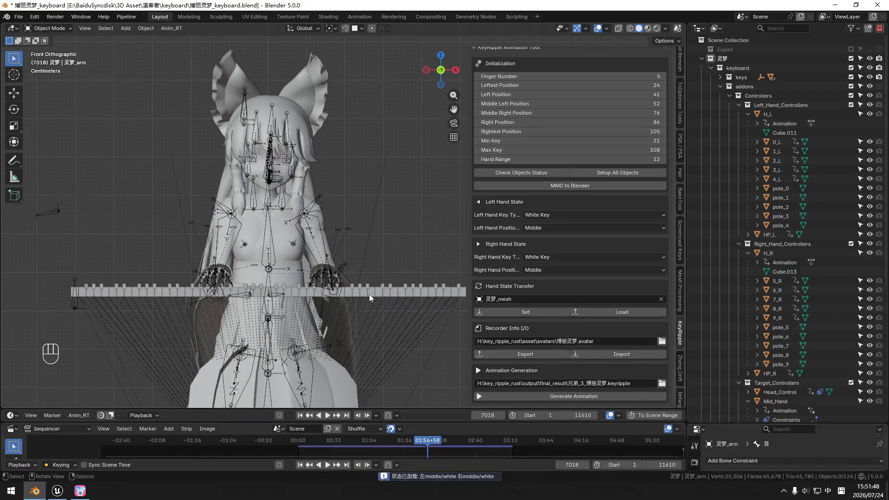
{"action": "key", "text": "KP_3"}
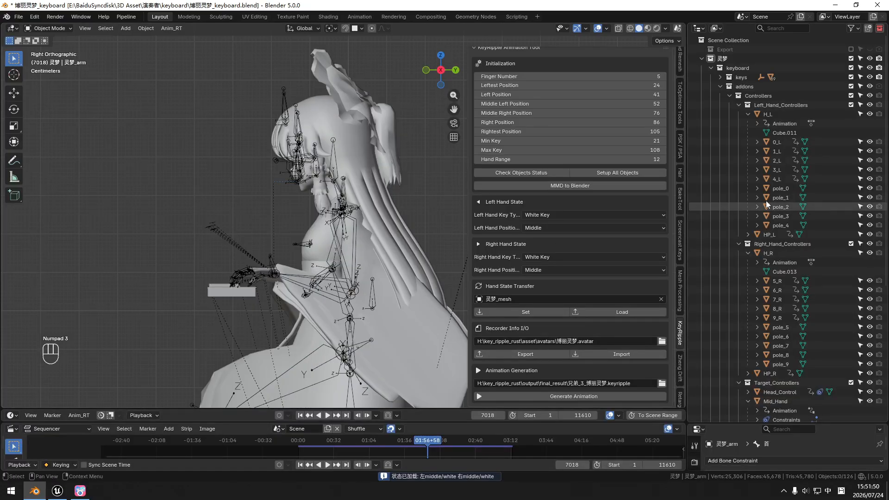
Expand the Keyboard_Positions collection and locate the normal_hand_expand_position and wide_expand_hand_position markers at the palm.
{"action": "scroll", "coordinate": [750, 226], "scroll_direction": "down", "scroll_amount": 7}
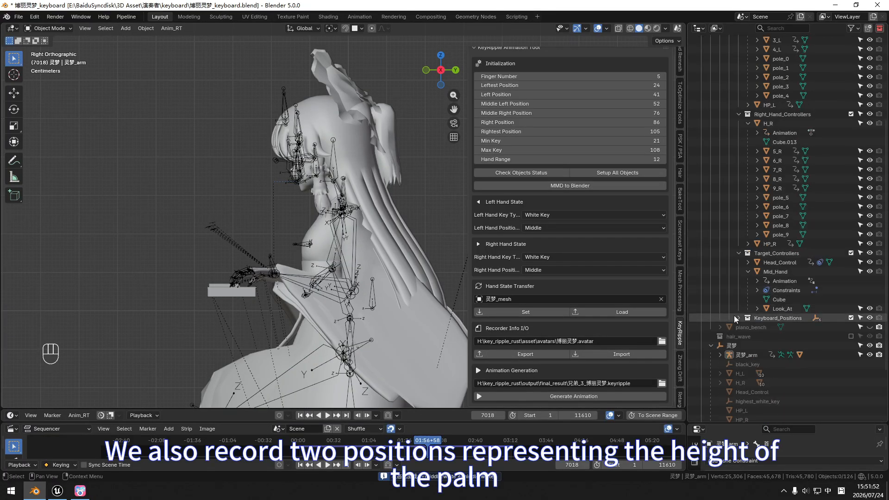
{"action": "left_click", "coordinate": [736, 319]}
{"action": "scroll", "coordinate": [788, 324], "scroll_direction": "down", "scroll_amount": 3}
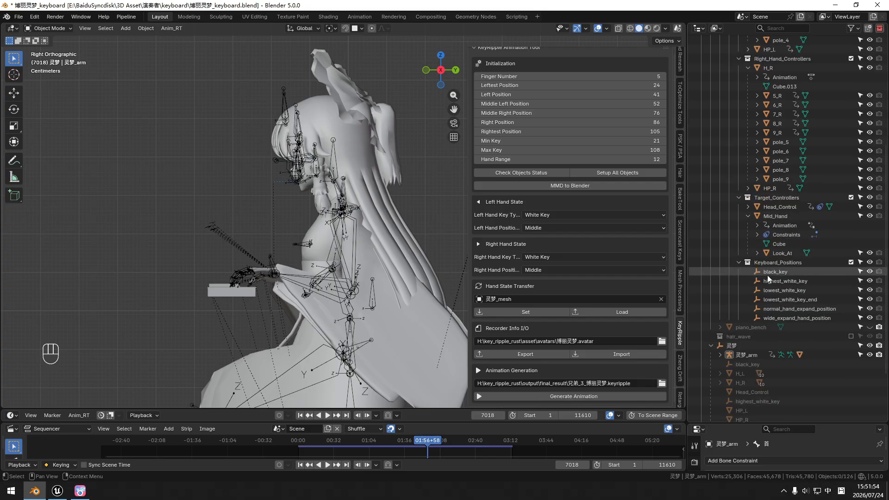
{"action": "left_click", "coordinate": [788, 309]}
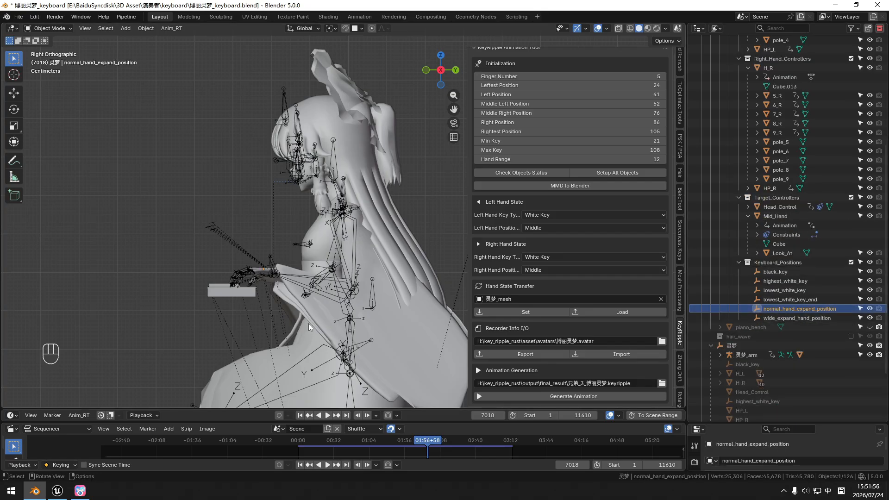
{"action": "left_click", "coordinate": [790, 318]}
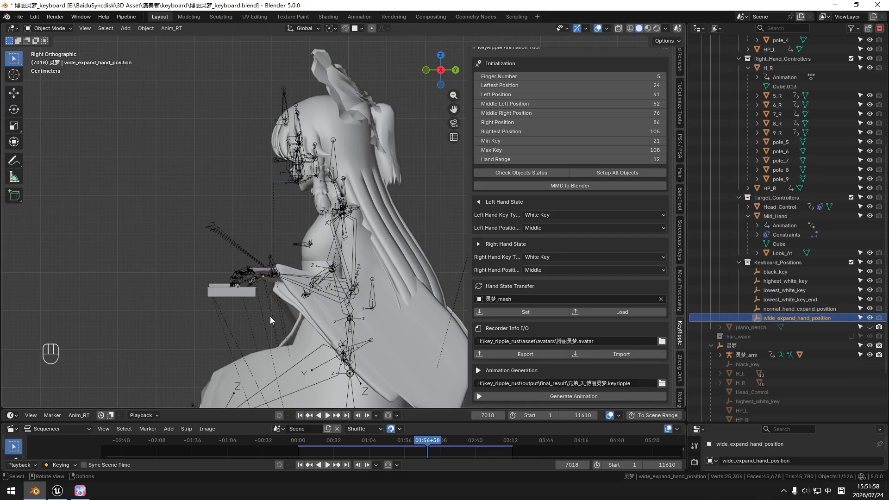
{"action": "left_click", "coordinate": [767, 309]}
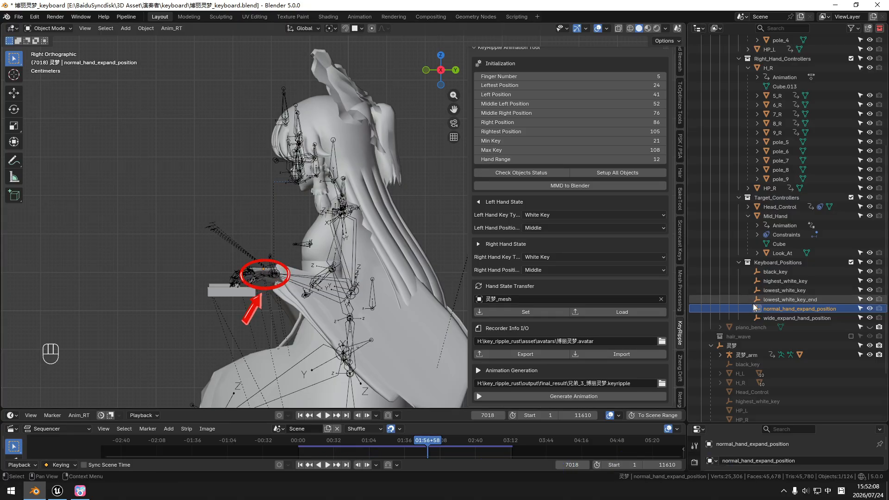
{"action": "left_click", "coordinate": [788, 318]}
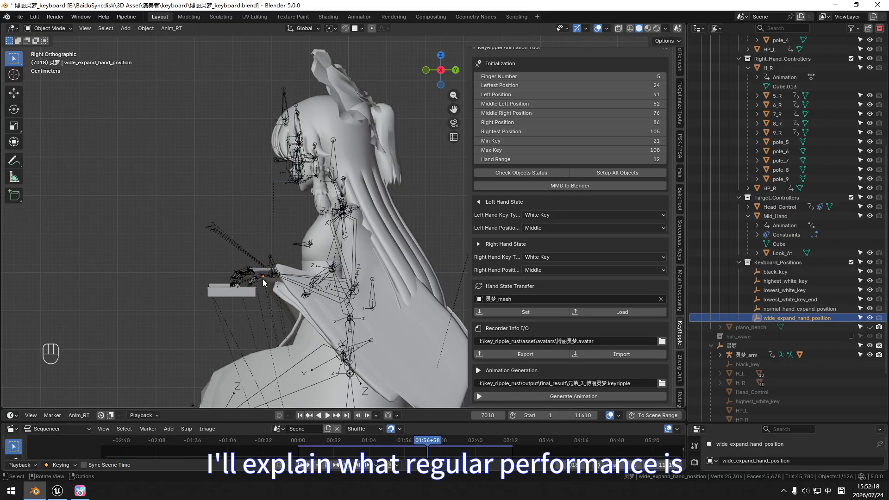
Examine the hand spread over the keys from above and compare the normal and wide hand height markers from the side.
{"action": "key", "text": "KP_7"}
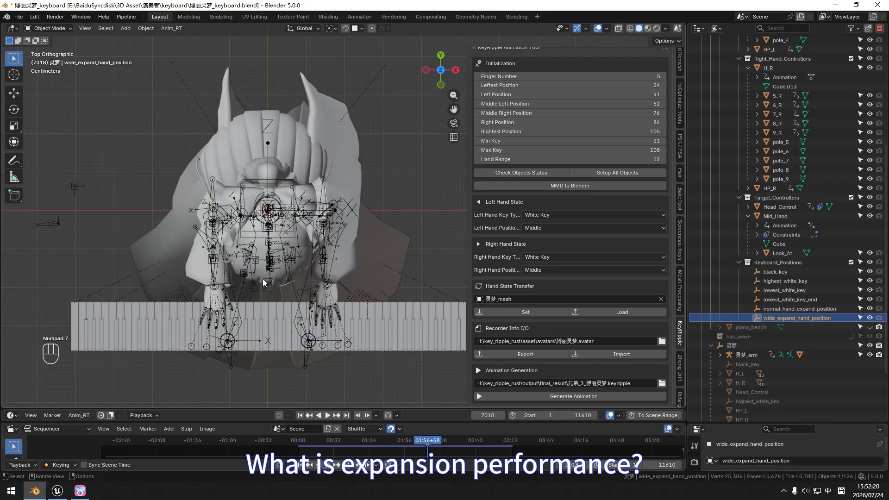
{"action": "scroll", "coordinate": [330, 315], "scroll_direction": "up", "scroll_amount": 1}
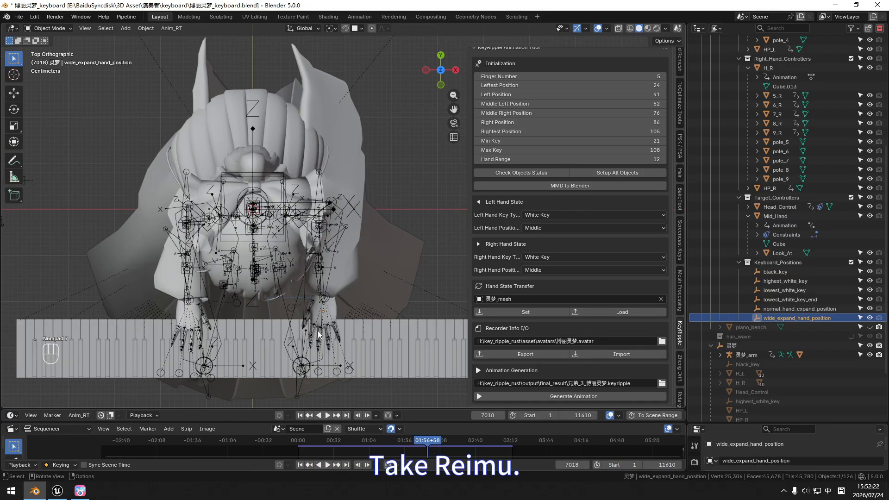
{"action": "scroll", "coordinate": [505, 176], "scroll_direction": "up", "scroll_amount": 1}
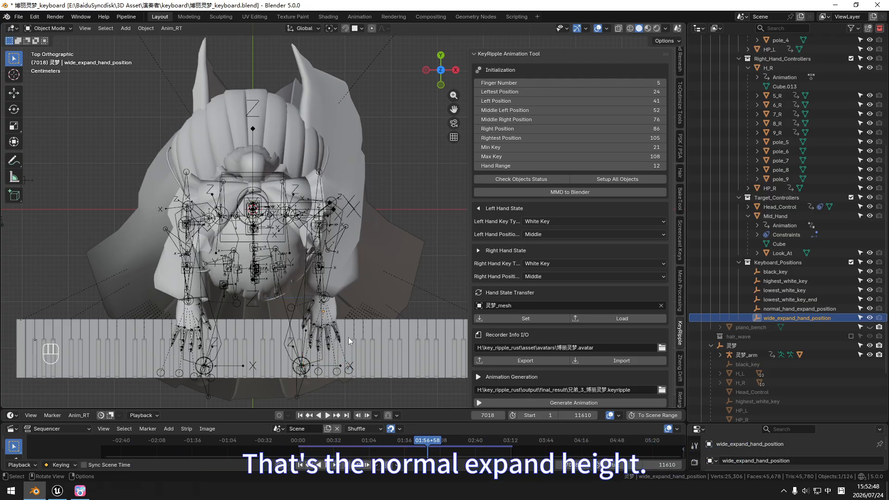
{"action": "left_click", "coordinate": [792, 309]}
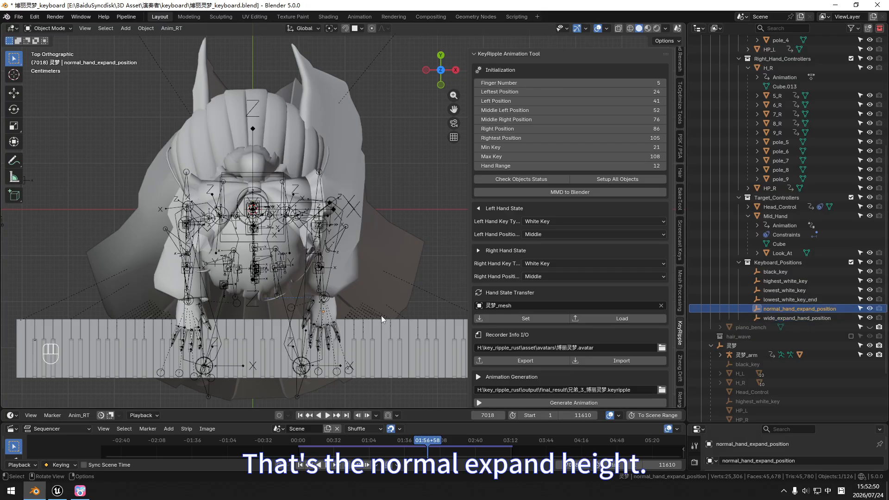
{"action": "key", "text": "KP_3"}
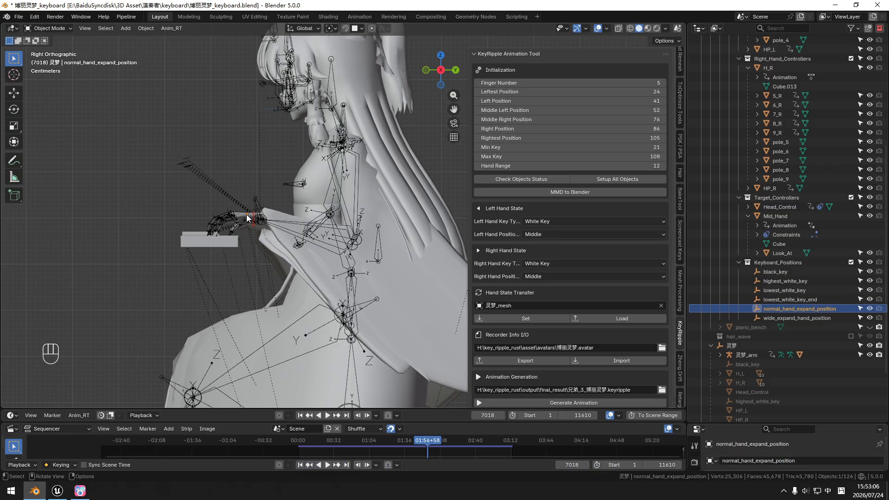
{"action": "left_click", "coordinate": [781, 319]}
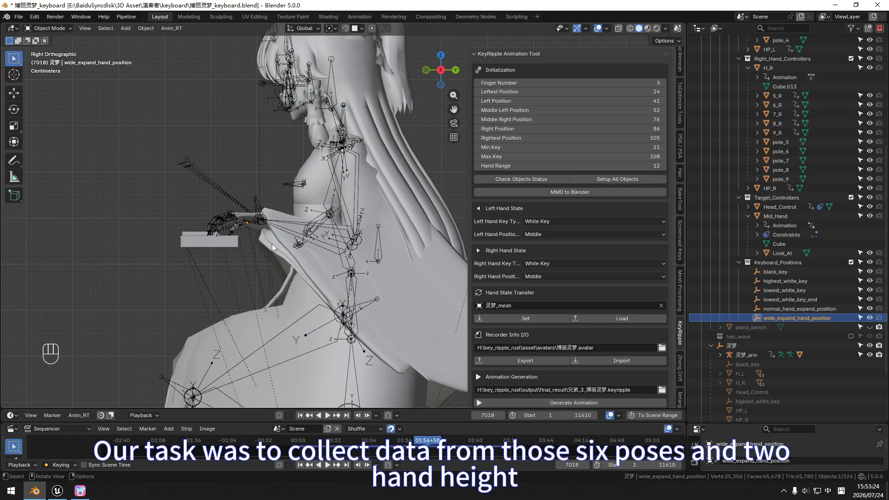
Examine where the black_key, highest_white_key, lowest_white_key and lowest_white_key_end markers sit on the keyboard, from the top and the side.
{"action": "key", "text": "KP_7"}
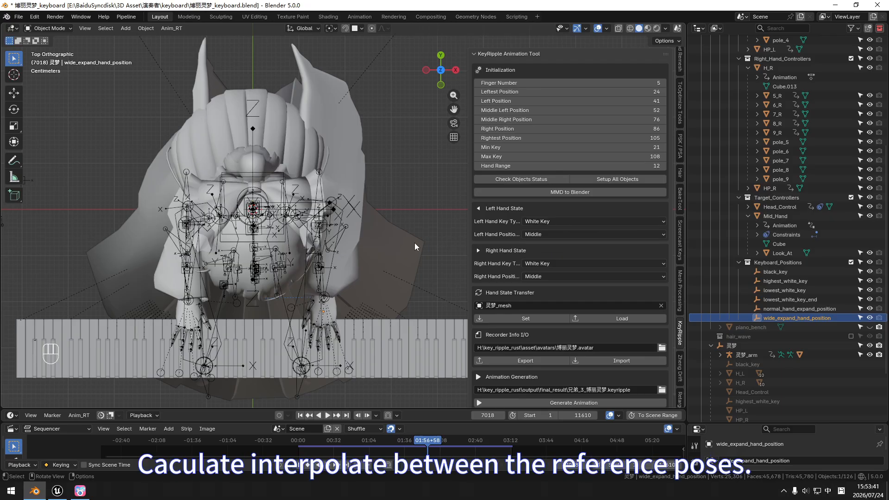
{"action": "key", "text": "KP_1"}
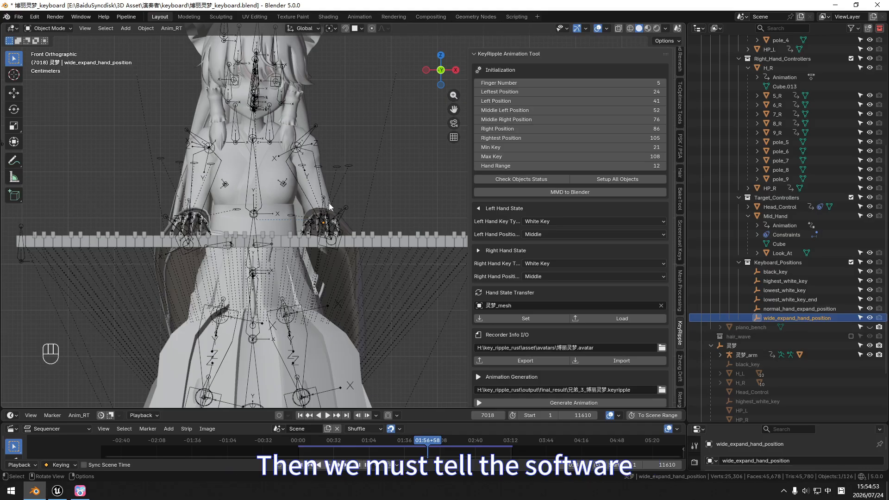
{"action": "scroll", "coordinate": [330, 207], "scroll_direction": "down", "scroll_amount": 1}
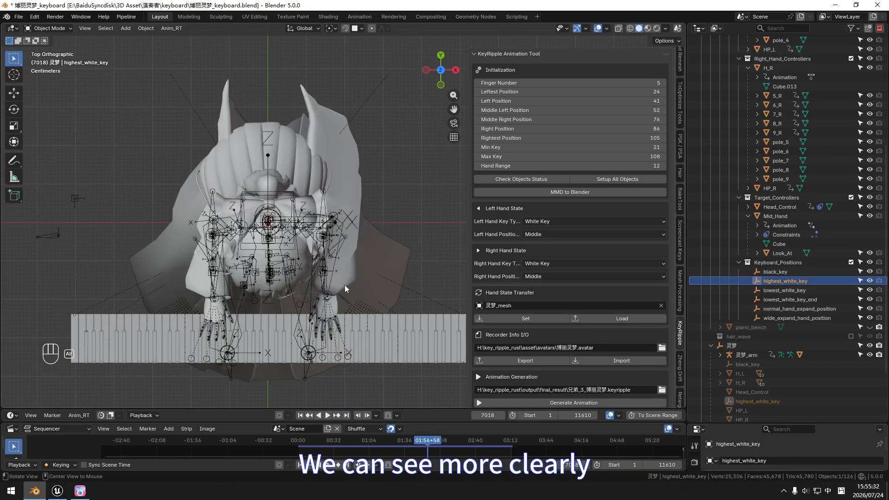
{"action": "left_click_drag", "start_coordinate": [323, 280], "coordinate": [315, 239], "text": "alt+shift"}
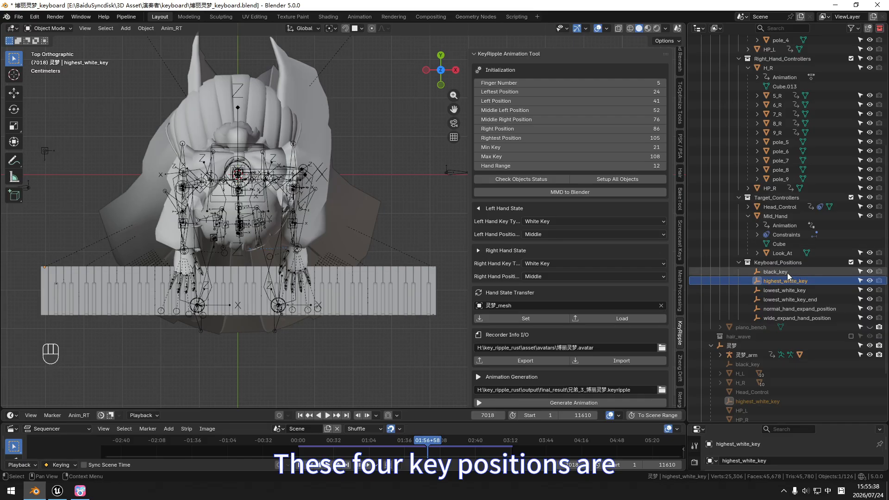
{"action": "left_click", "coordinate": [815, 272]}
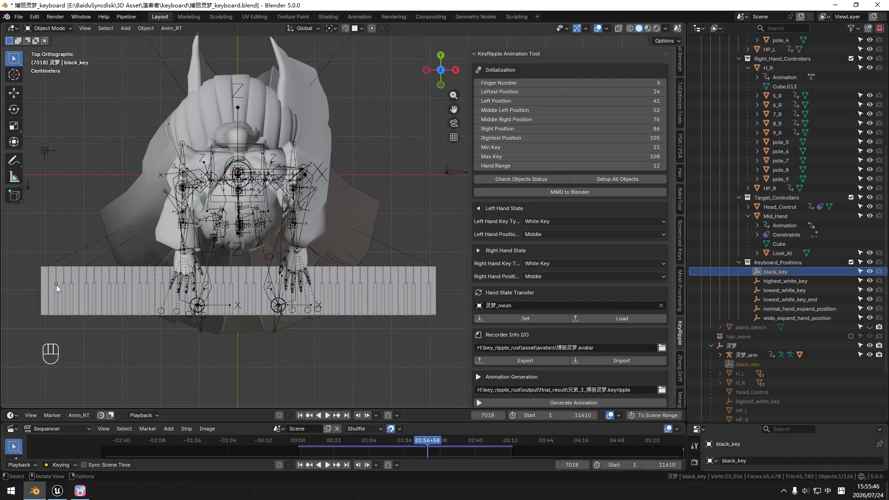
{"action": "left_click", "coordinate": [776, 281]}
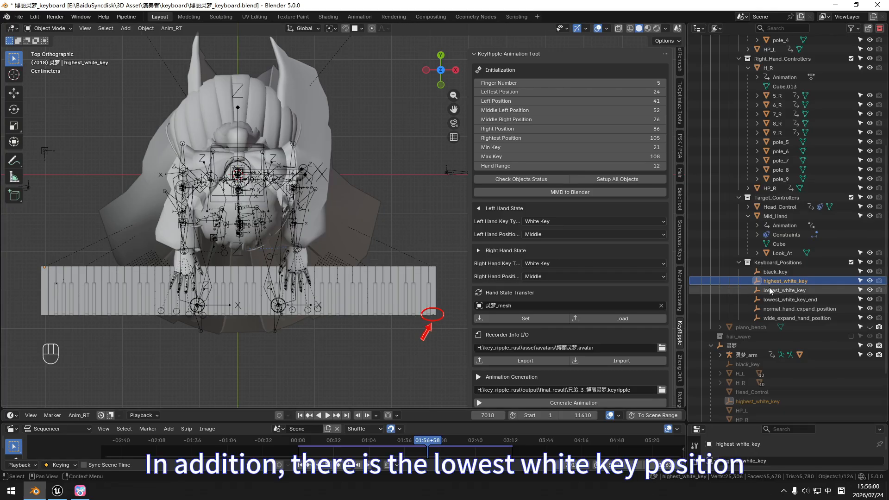
{"action": "left_click", "coordinate": [798, 290]}
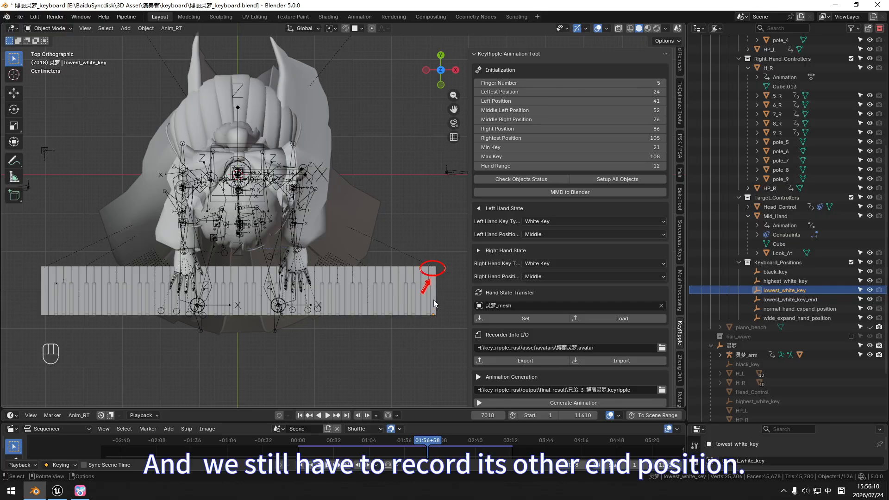
{"action": "left_click", "coordinate": [798, 301]}
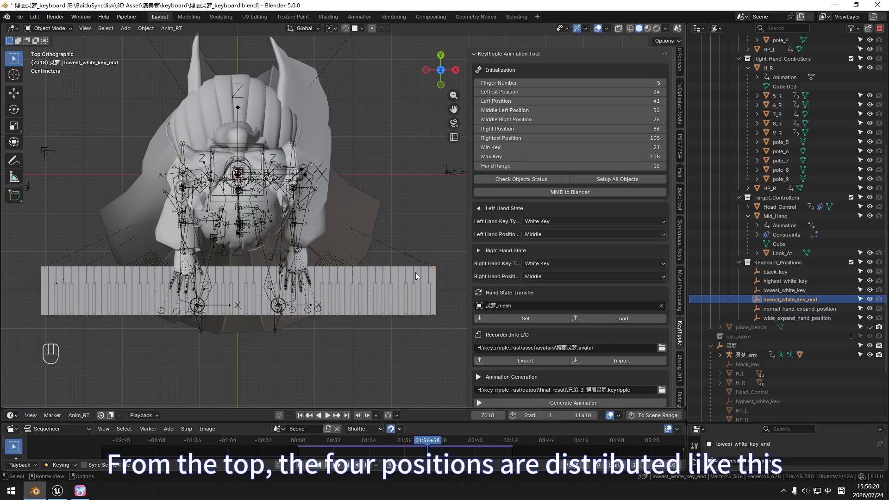
{"action": "key", "text": "KP_3"}
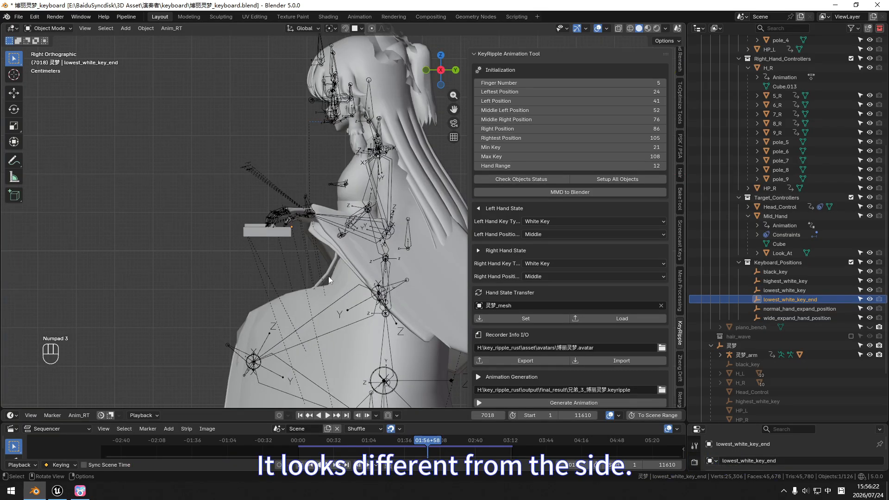
Compare from the side the heights of the black_key, highest_white_key, lowest_white_key and lowest_white_key_end markers on the keyboard.
{"action": "scroll", "coordinate": [312, 274], "scroll_direction": "up", "scroll_amount": 1}
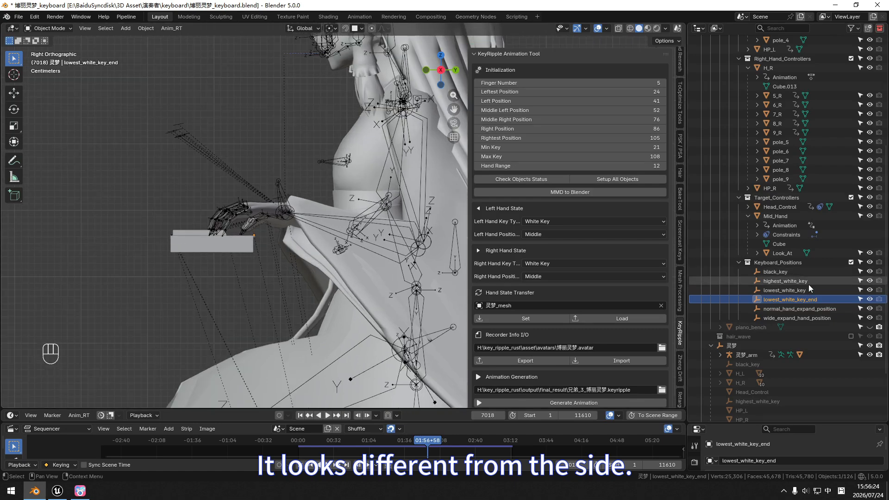
{"action": "left_click", "coordinate": [779, 273]}
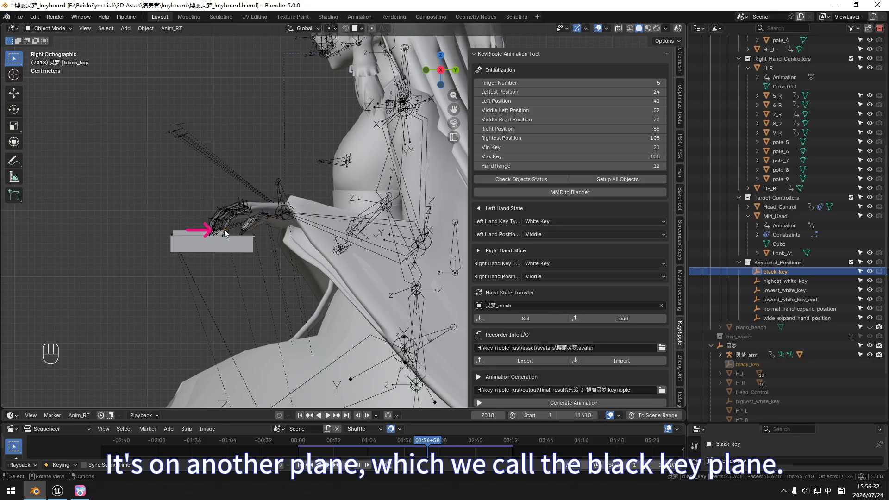
{"action": "left_click", "coordinate": [793, 282]}
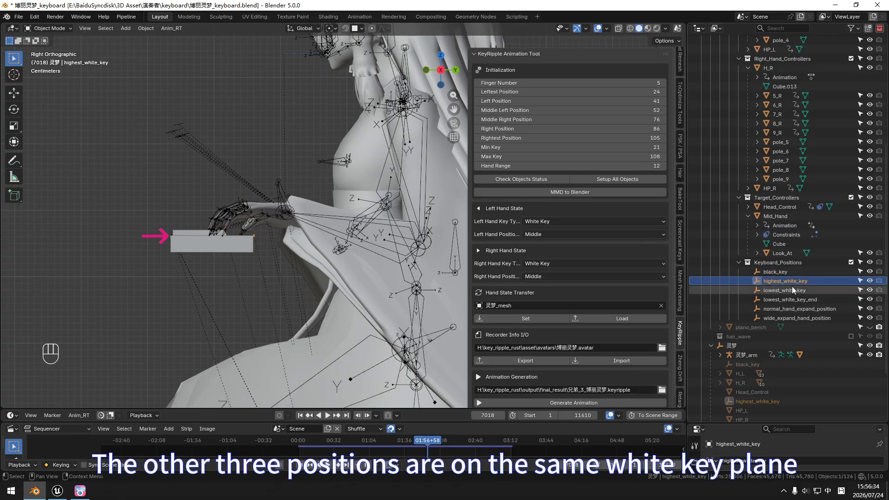
{"action": "left_click", "coordinate": [792, 288]}
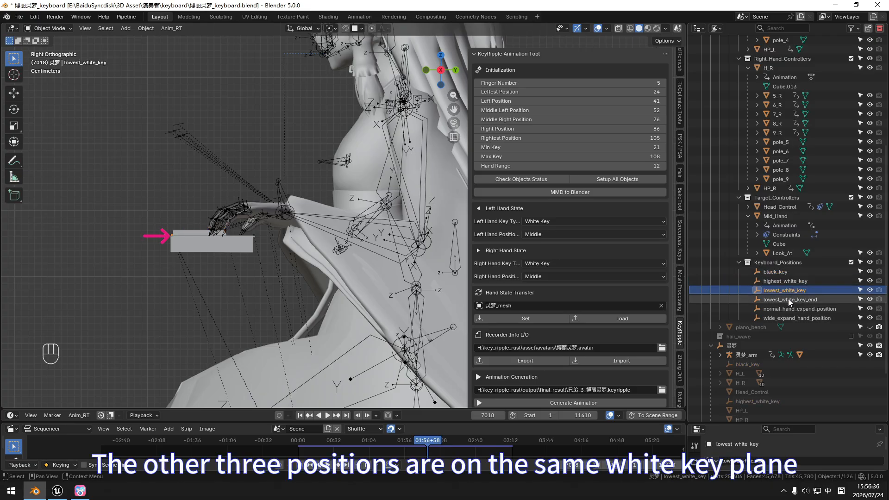
{"action": "left_click", "coordinate": [789, 299]}
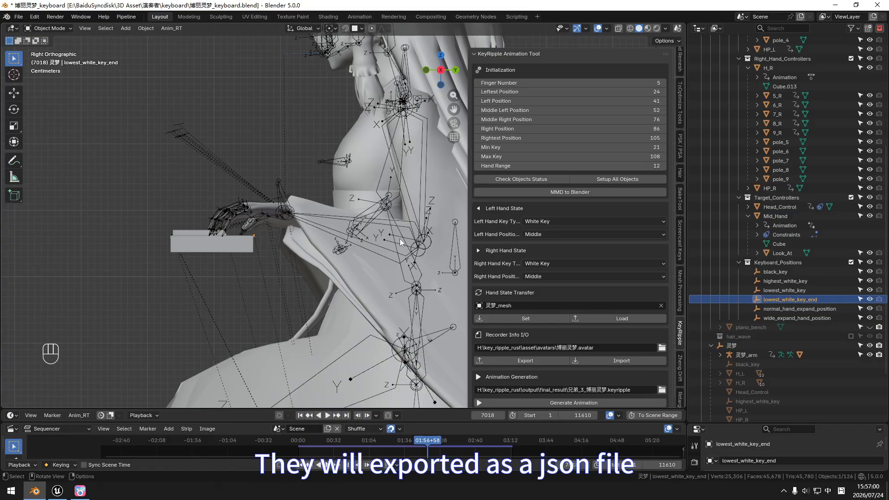
Switch to Unreal Engine, export the player info from the character's properties and review its position and key range properties.
{"action": "scroll", "coordinate": [661, 231], "scroll_direction": "down", "scroll_amount": 1}
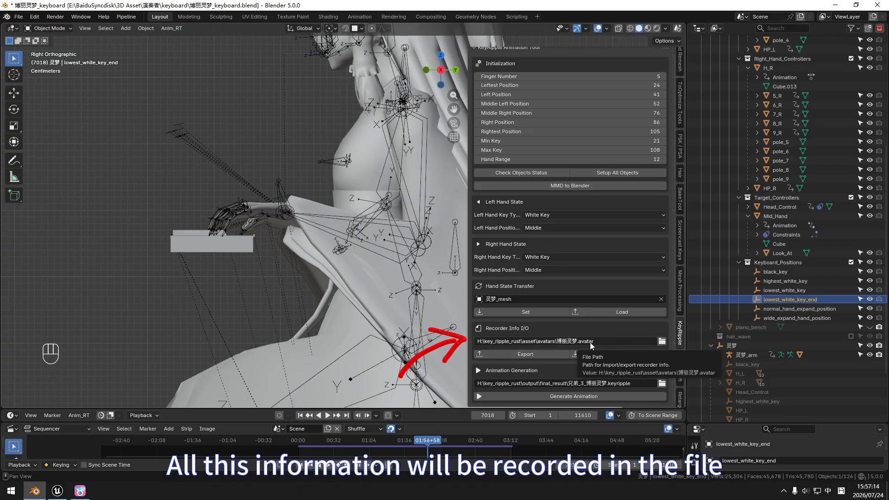
{"action": "left_click", "coordinate": [57, 491]}
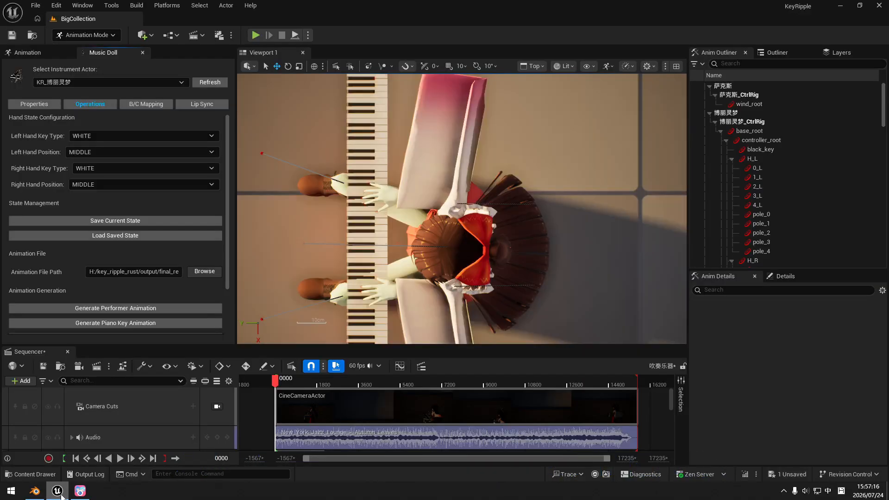
{"action": "left_click", "coordinate": [33, 104]}
{"action": "scroll", "coordinate": [63, 194], "scroll_direction": "down", "scroll_amount": 5}
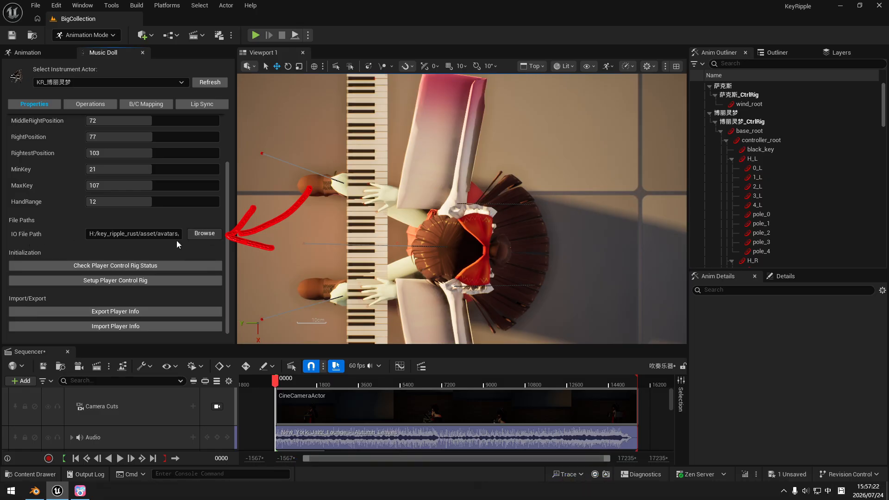
{"action": "left_click", "coordinate": [120, 315]}
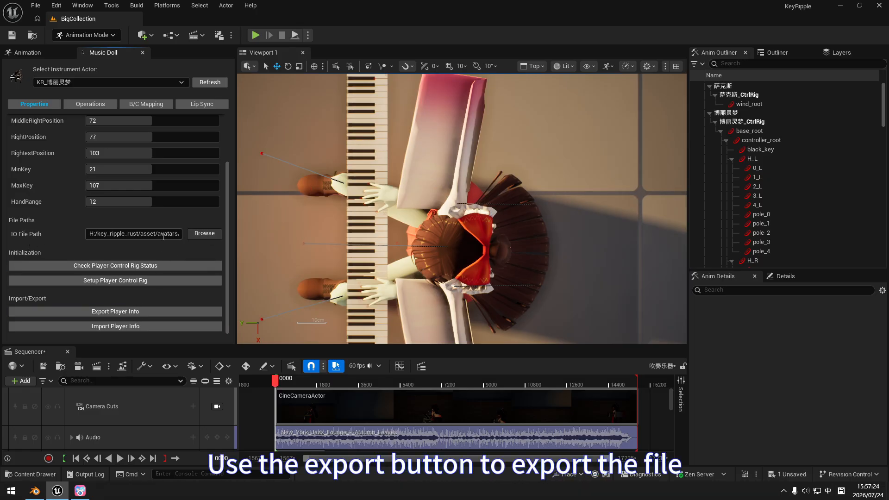
{"action": "scroll", "coordinate": [59, 239], "scroll_direction": "up", "scroll_amount": 3}
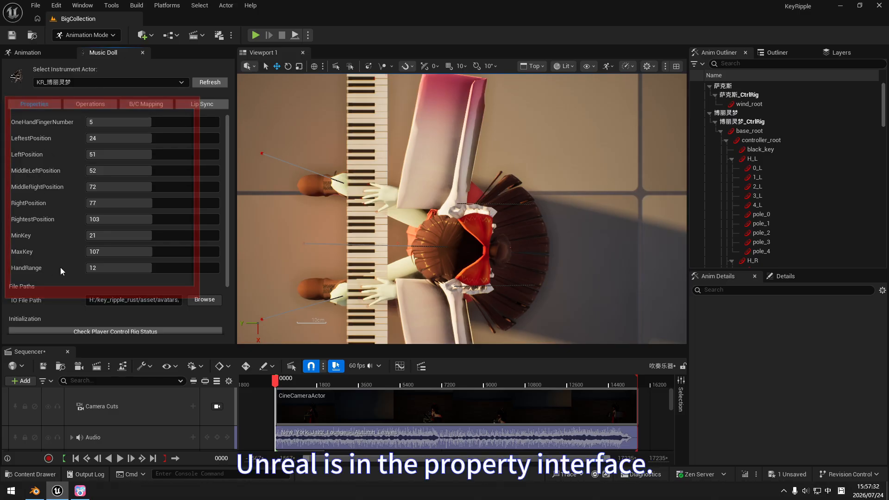
Switch to Blender, set the left and right hand positions to High and load the white-key reference pose.
{"action": "left_click", "coordinate": [35, 491]}
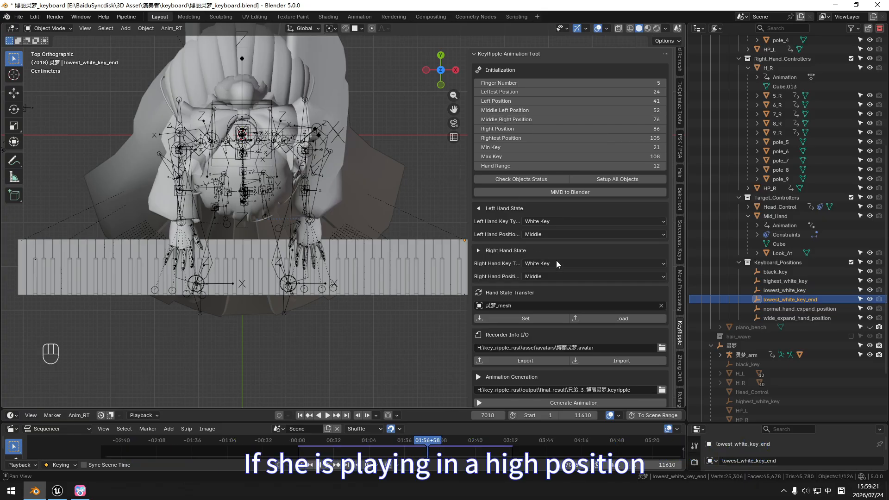
{"action": "left_click", "coordinate": [549, 221]}
{"action": "left_click", "coordinate": [549, 221]}
{"action": "left_click", "coordinate": [546, 232]}
{"action": "left_click", "coordinate": [540, 245]}
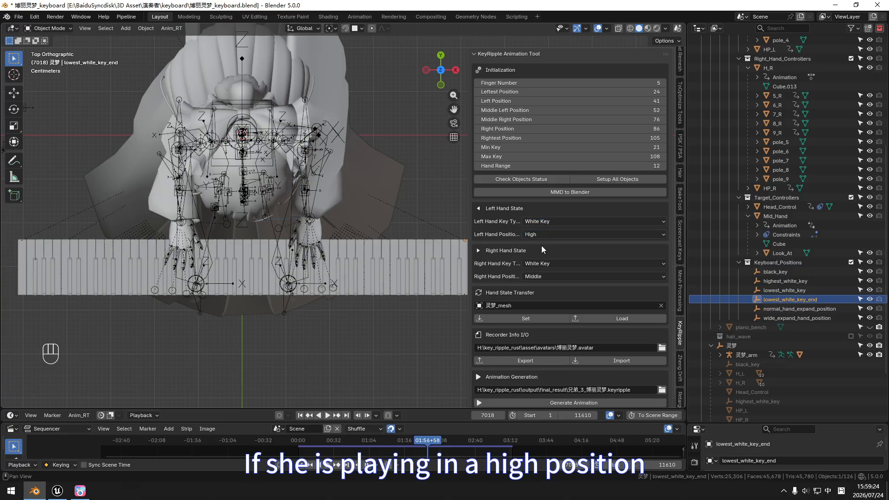
{"action": "left_click", "coordinate": [536, 276]}
{"action": "left_click", "coordinate": [538, 287]}
{"action": "left_click", "coordinate": [625, 319]}
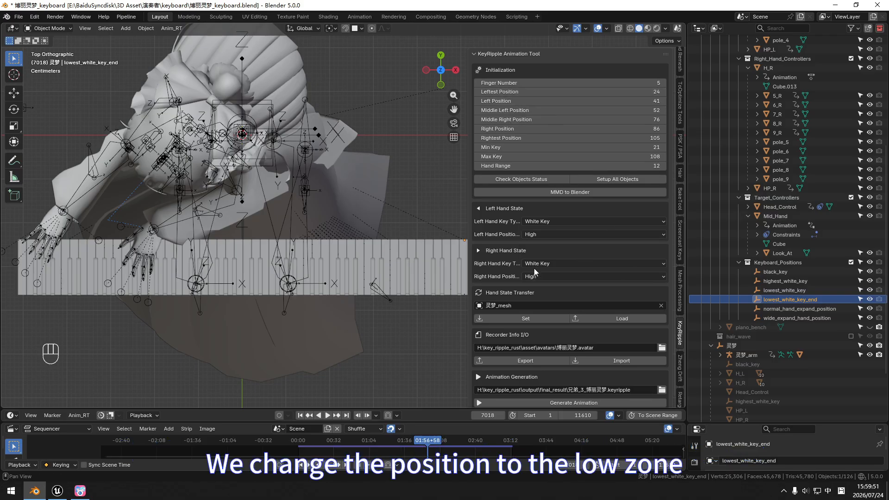
Set the left and right hand positions to Low and load the matching white-key reference pose.
{"action": "left_click", "coordinate": [540, 234]}
{"action": "left_click", "coordinate": [536, 256]}
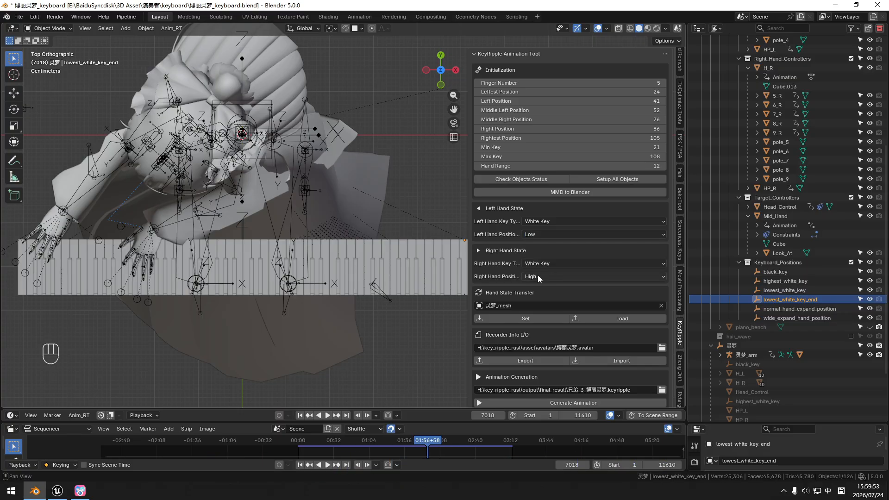
{"action": "left_click", "coordinate": [538, 276]}
{"action": "left_click", "coordinate": [540, 298]}
{"action": "left_click", "coordinate": [613, 319]}
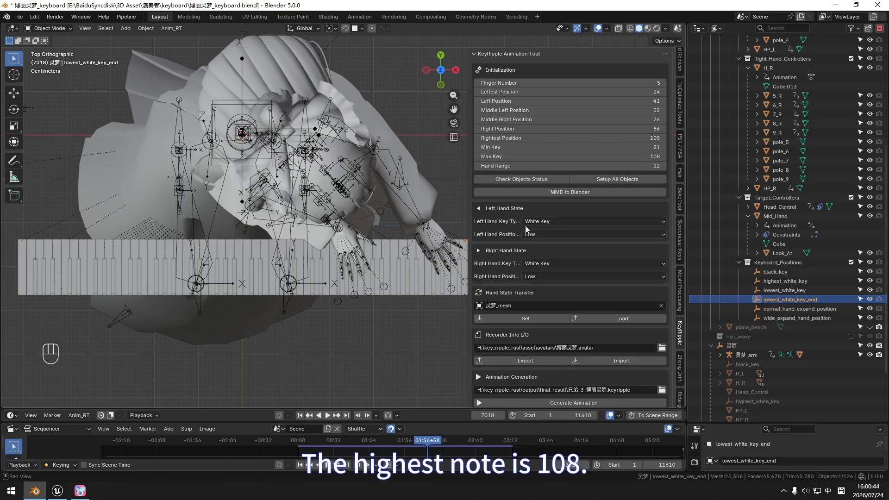
Set the Max Key value in the initialization settings to 107.
{"action": "left_click", "coordinate": [551, 161]}
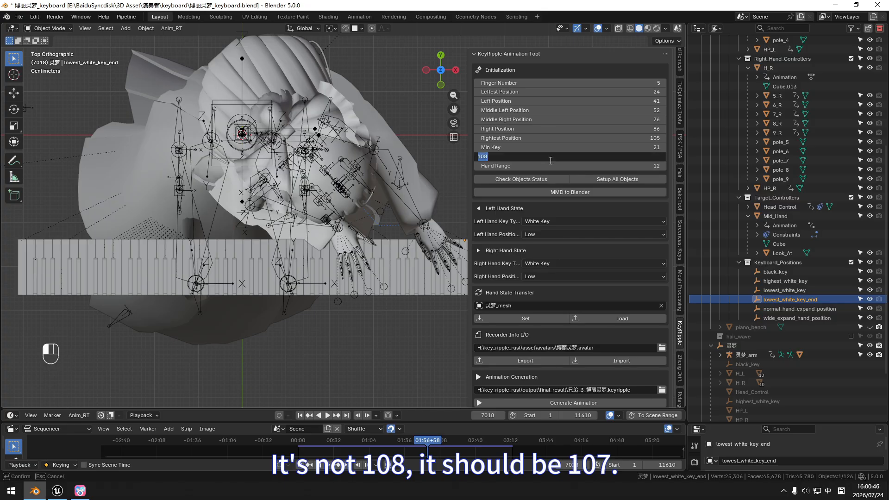
{"action": "type", "text": "107"}
{"action": "key", "text": "Return"}
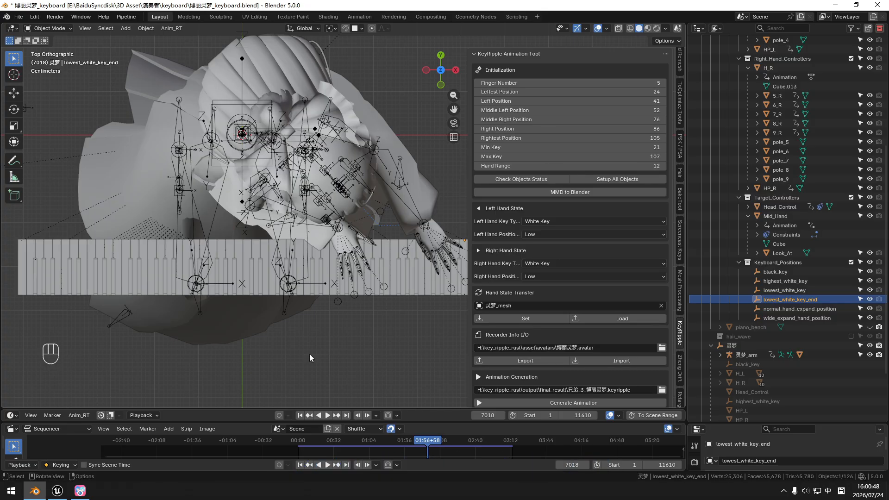
Compare the character's position and key range properties in Unreal Engine with the setup in Blender.
{"action": "left_click", "coordinate": [57, 491]}
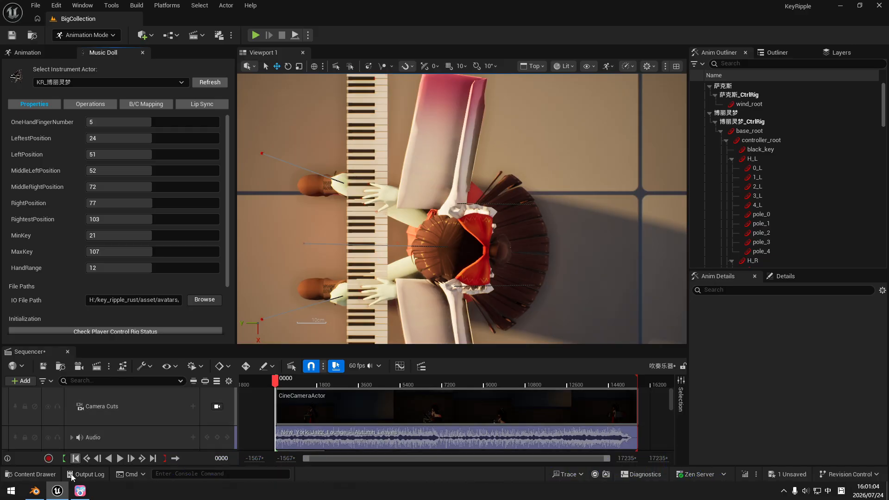
{"action": "left_click", "coordinate": [34, 491]}
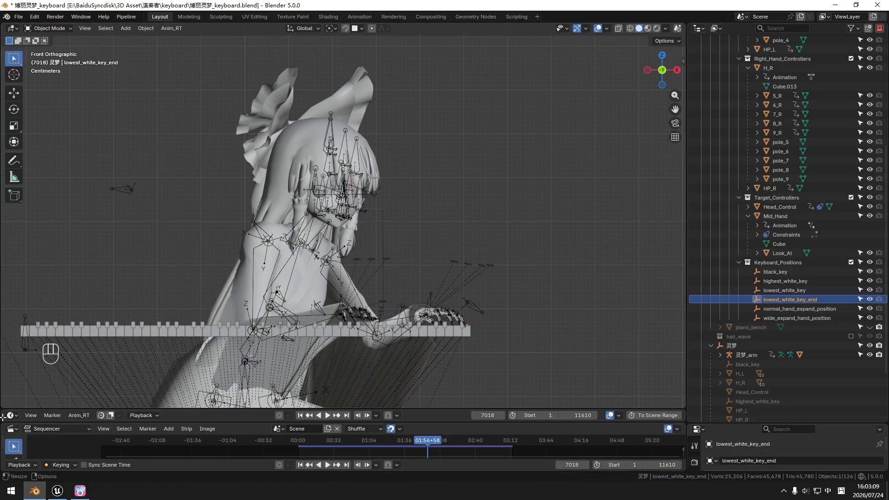
{"action": "left_click", "coordinate": [58, 491]}
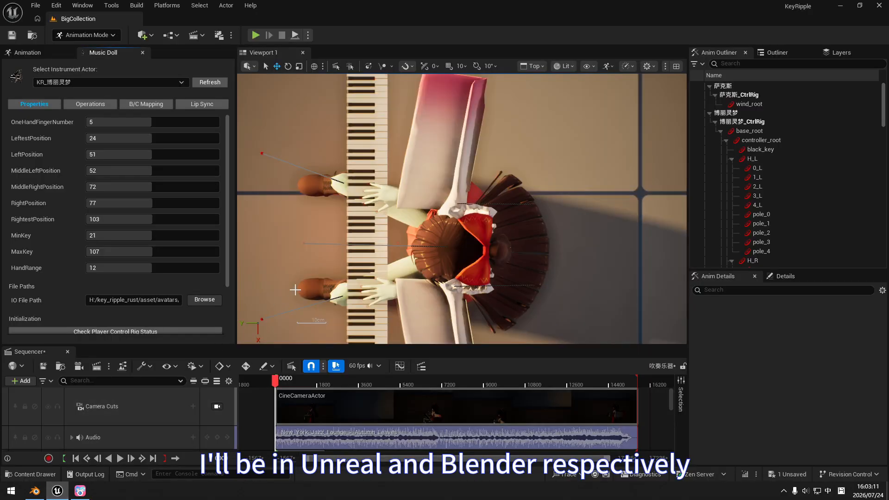